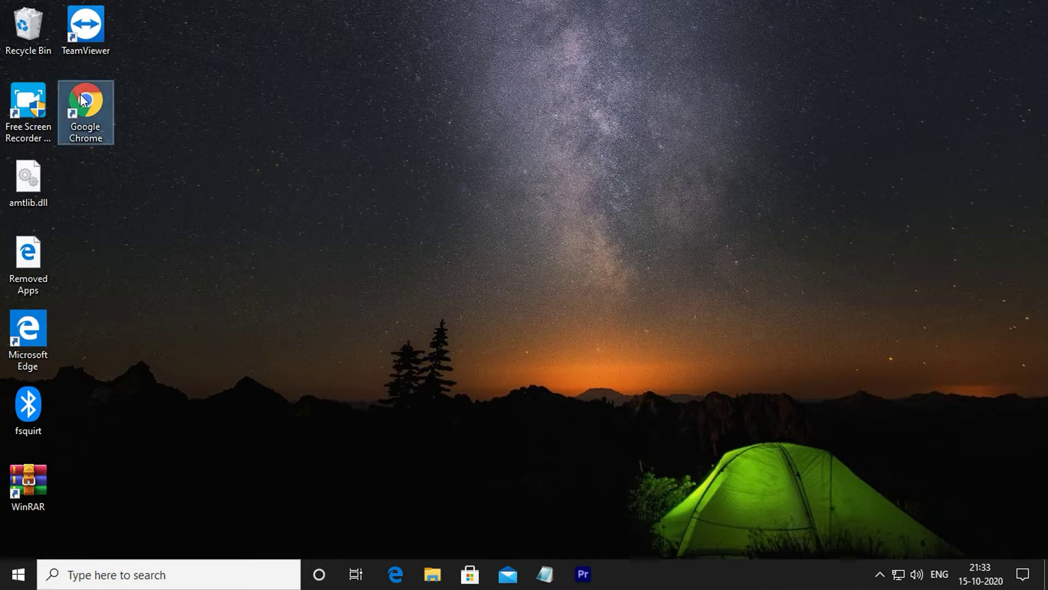
Open Google Chrome and search Google for "java jdk".
double_click(80, 98)
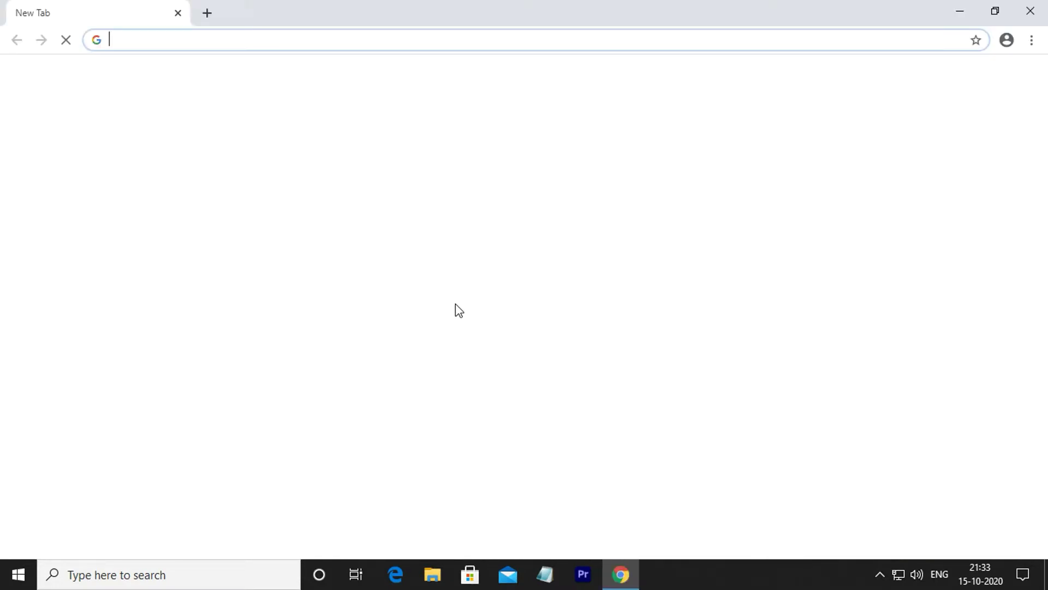
click(510, 309)
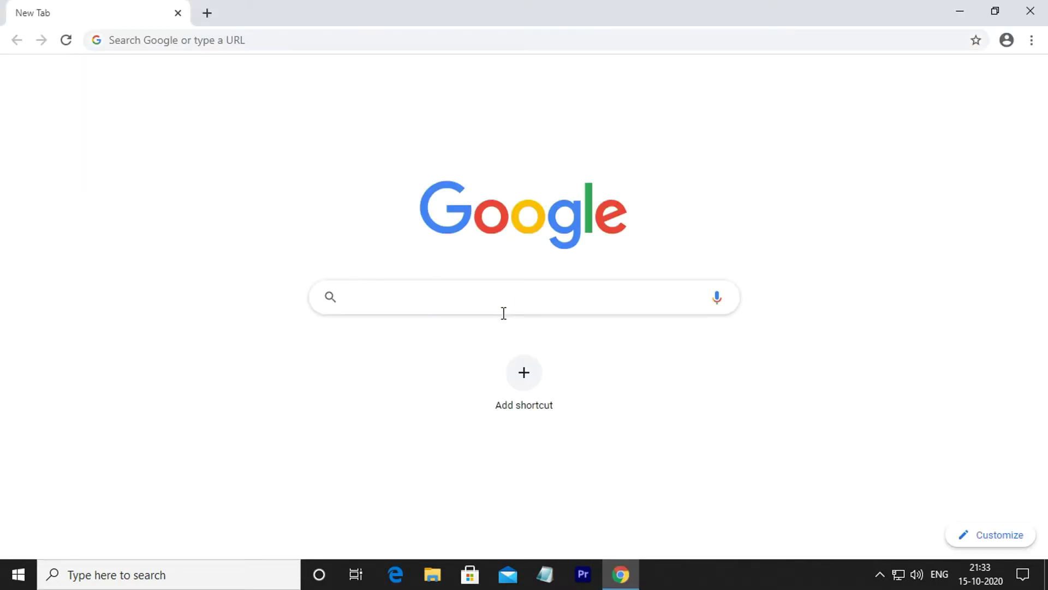
text(jav)
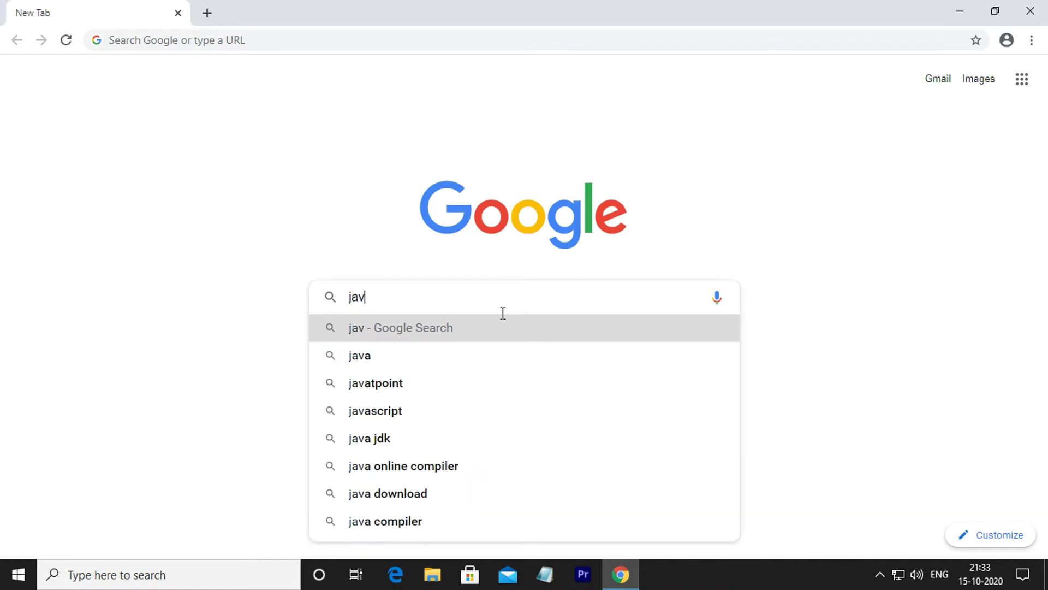
text(a jdk)
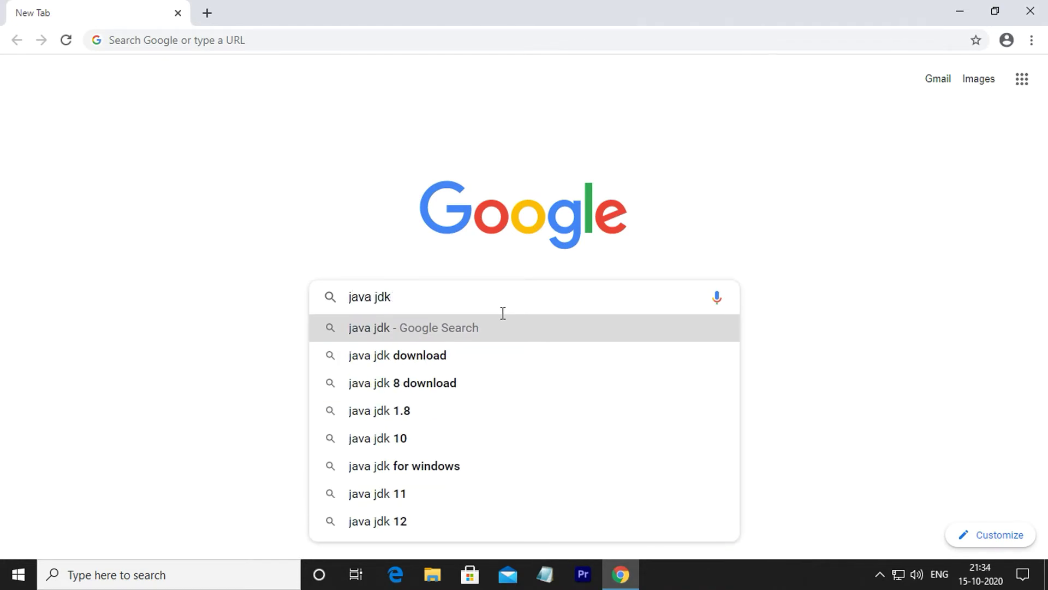
key(Return)
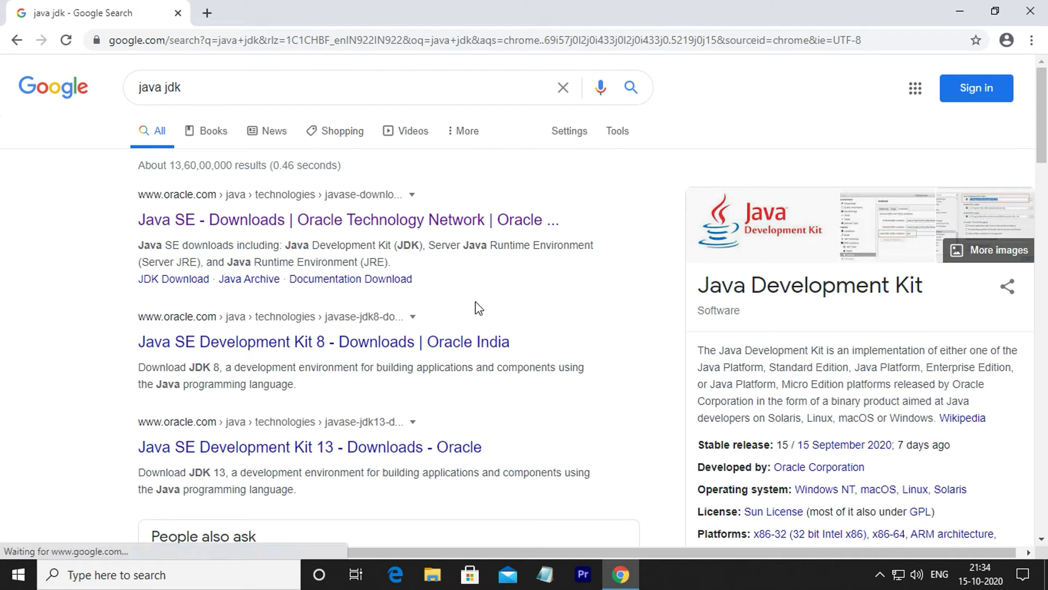
Open Oracle's Java SE Downloads result and go to the Java SE 15 JDK installer list.
click(331, 221)
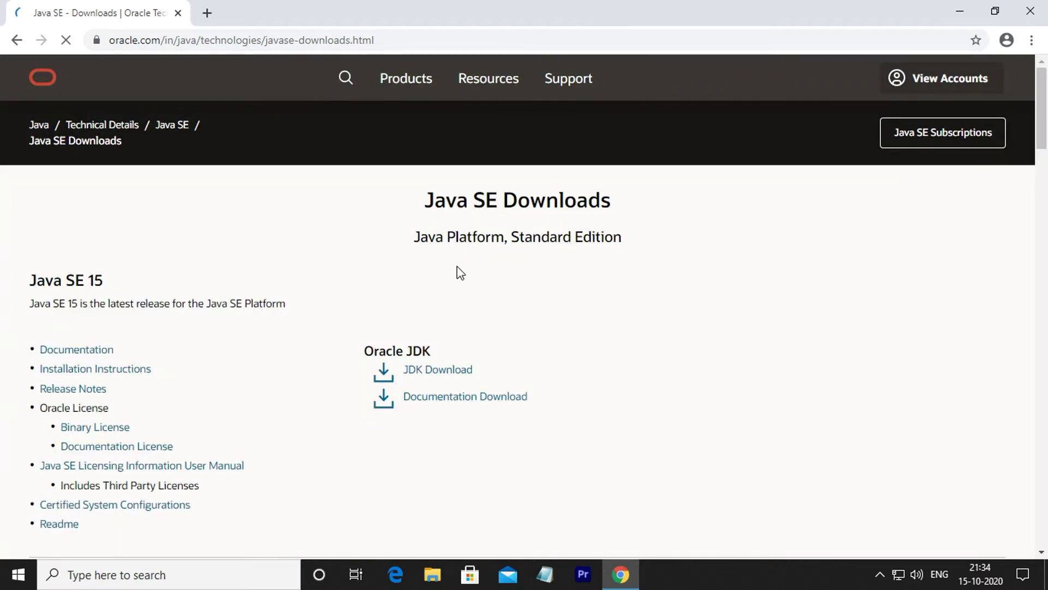
click(431, 371)
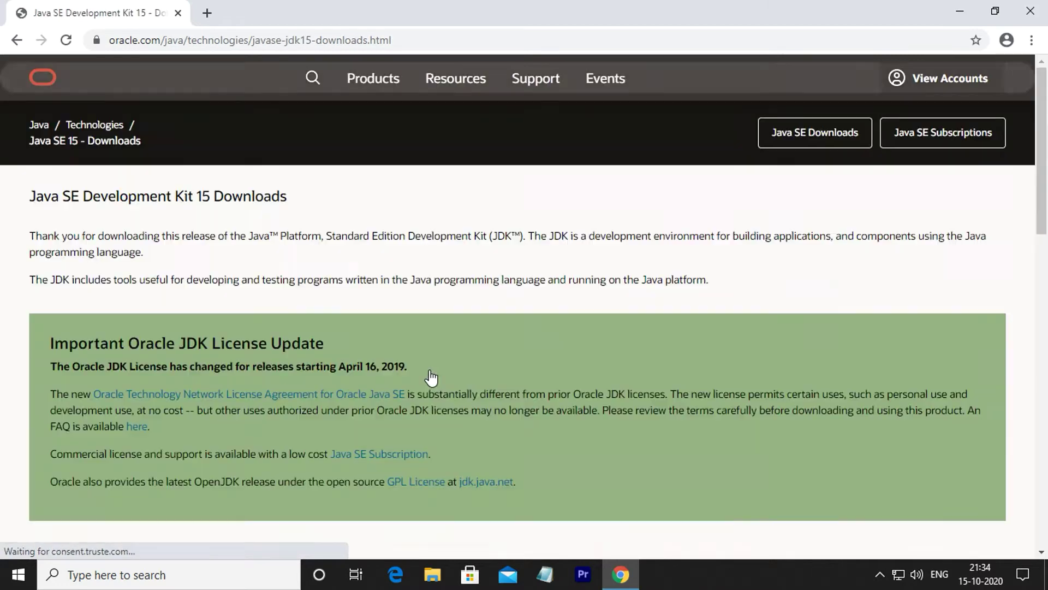
scroll(431, 376, down, 7)
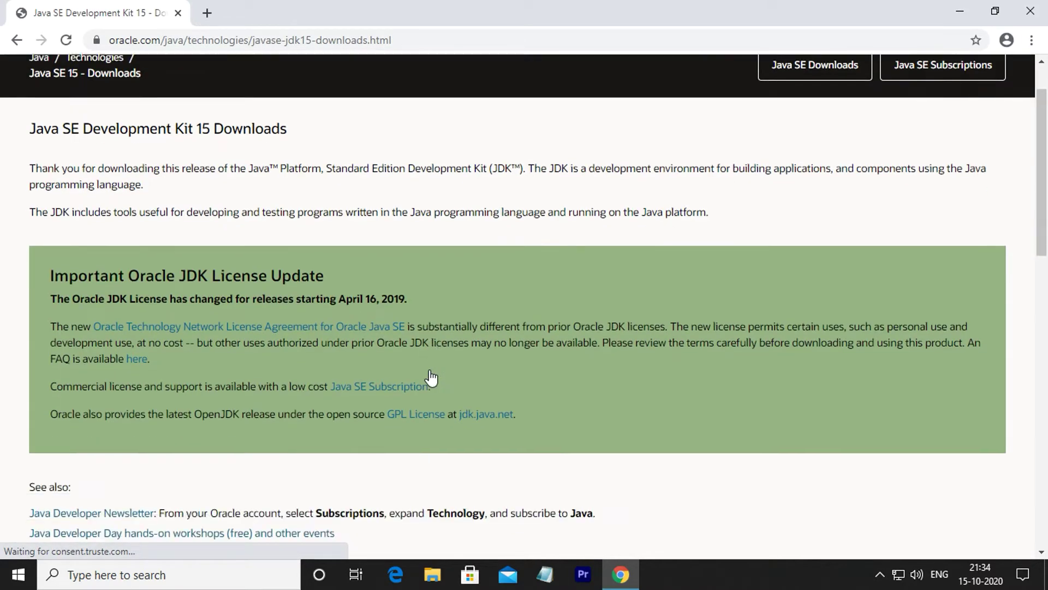
scroll(431, 377, down, 6)
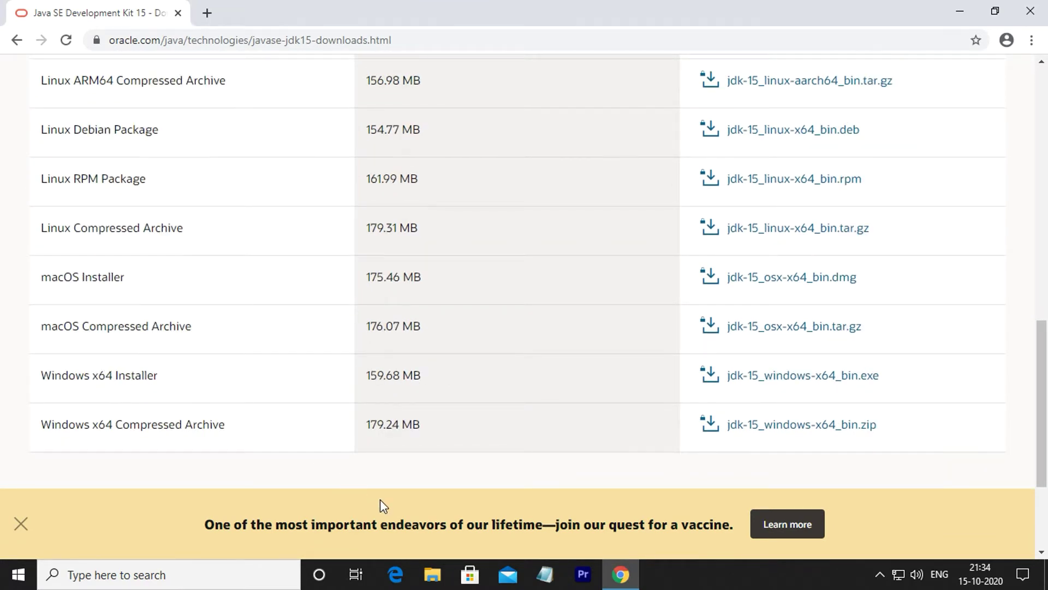
Check the computer's system type in the properties of This PC in File Explorer.
click(431, 574)
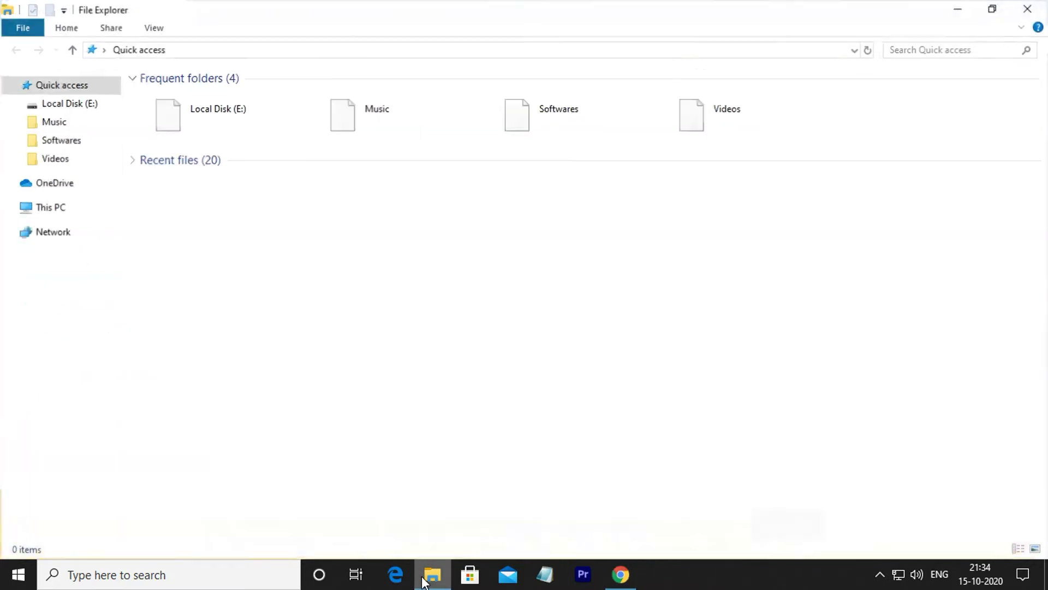
click(46, 212)
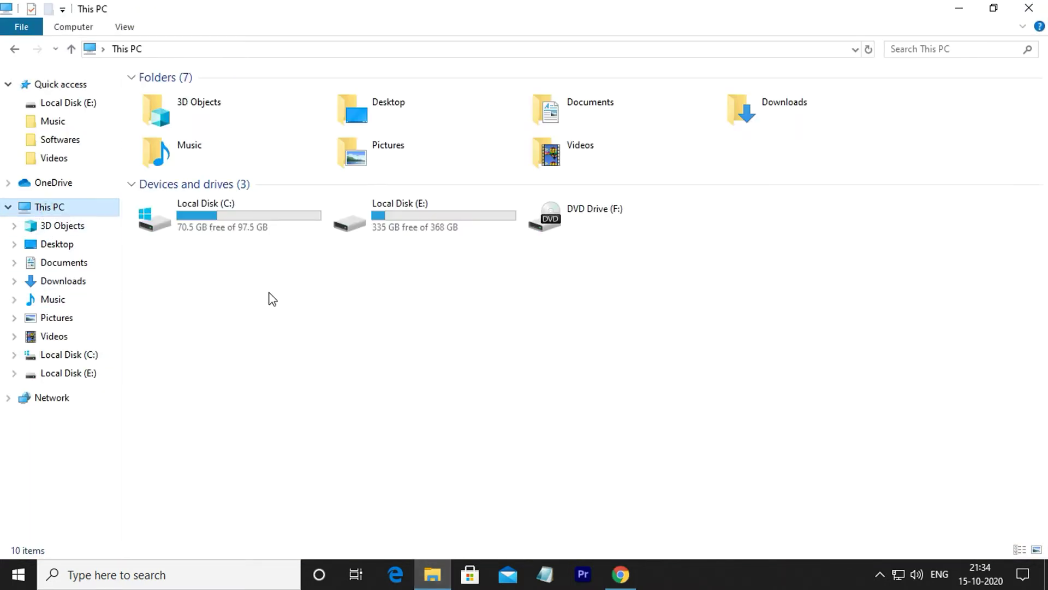
right_click(391, 297)
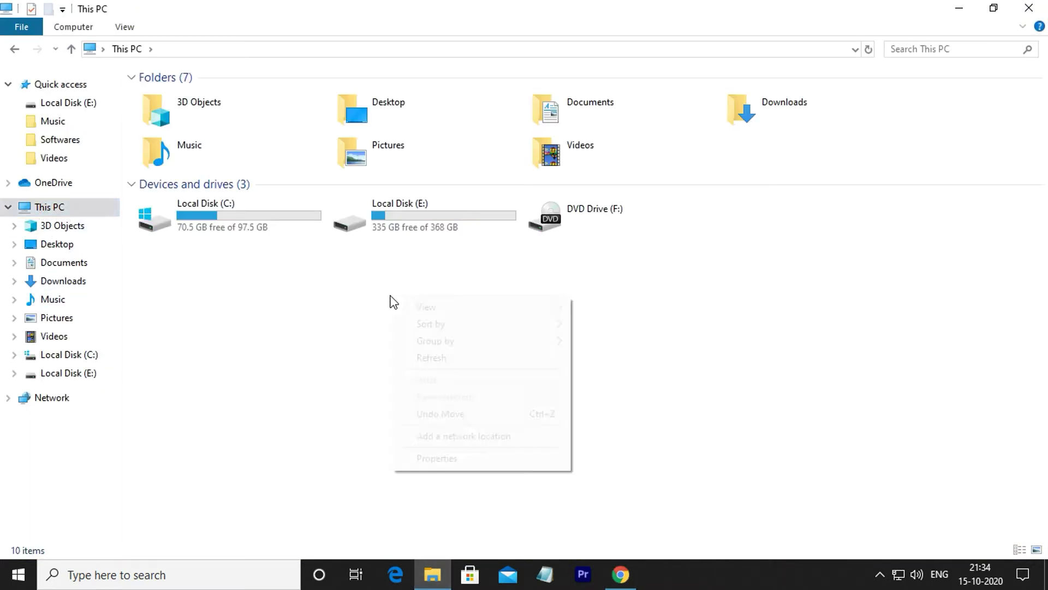
click(449, 458)
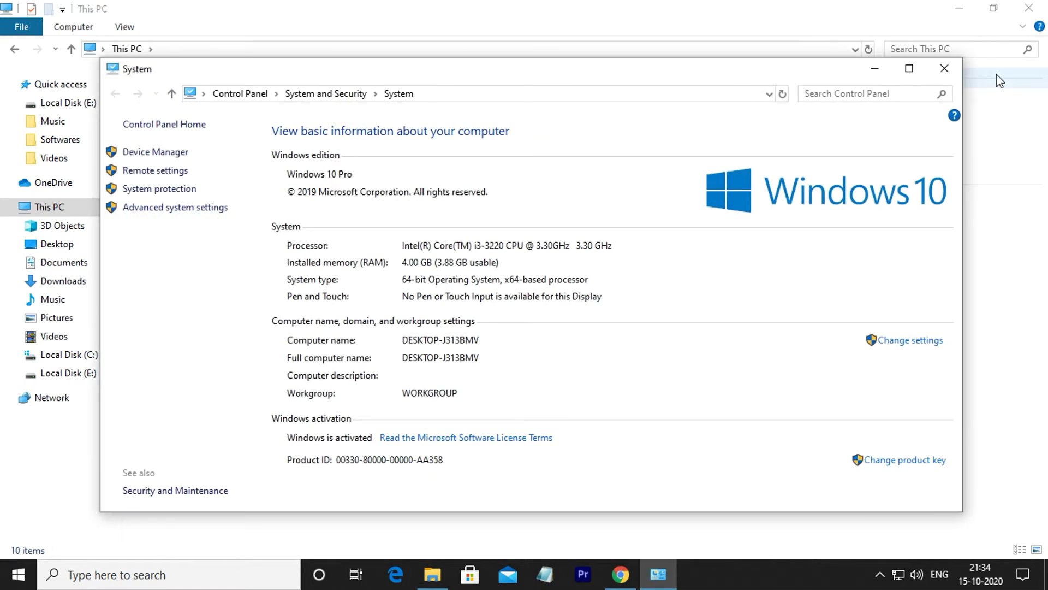
click(944, 69)
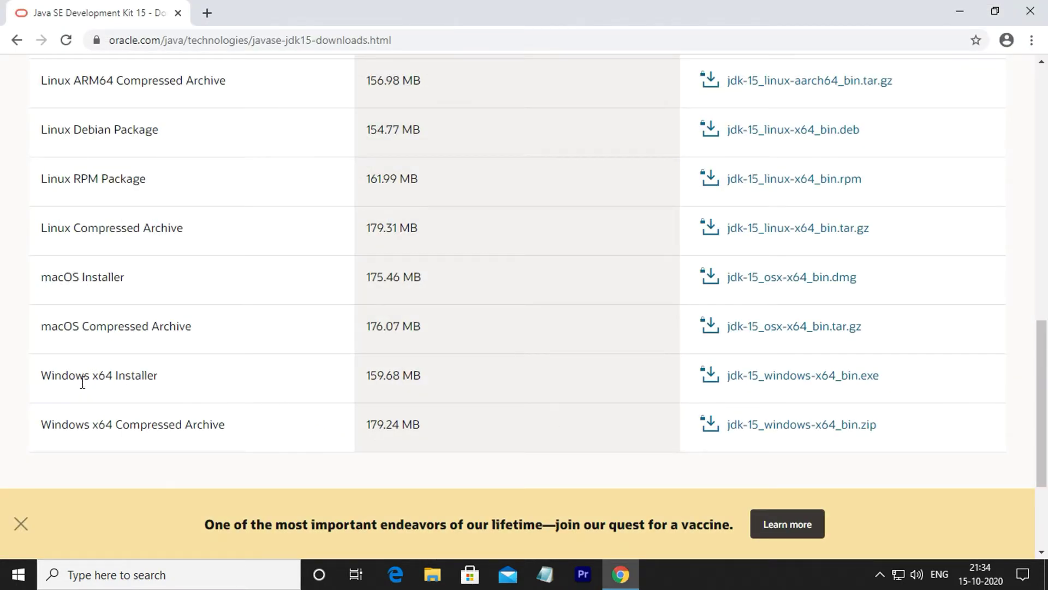
Accept the Oracle license agreement and download the Windows x64 installer jdk-15_windows-x64_bin.exe.
click(812, 379)
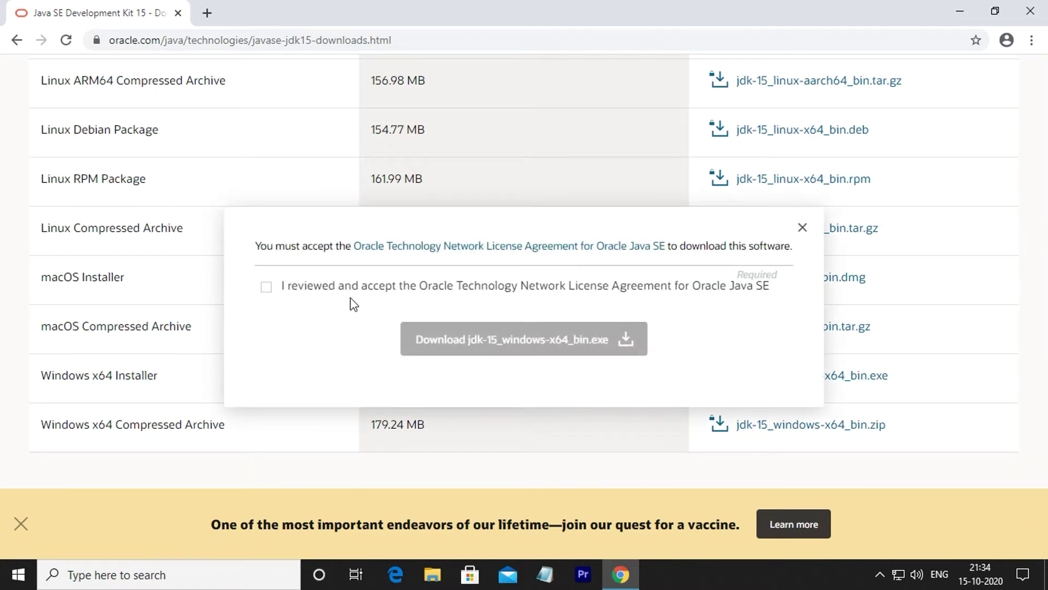
click(267, 288)
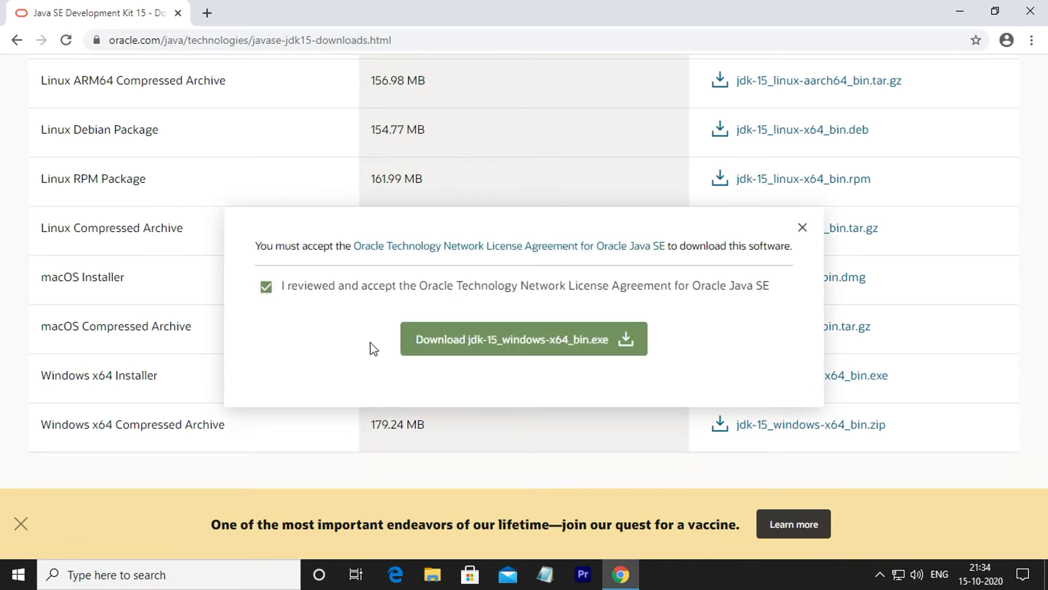
click(510, 346)
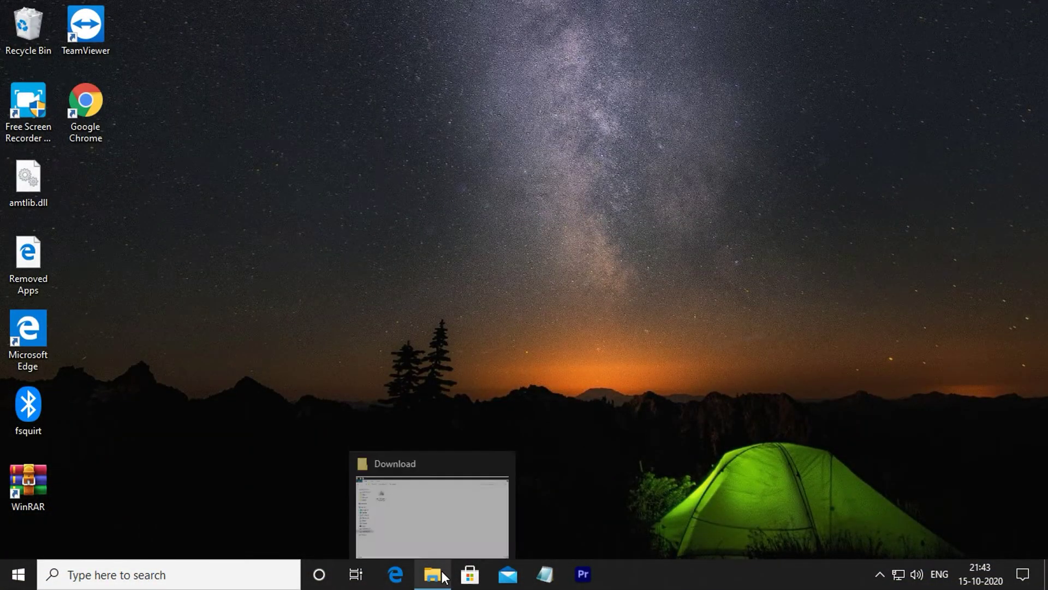
Run the jdk-14.0.2_windows-x64_bin installer from the Download folder in File Explorer and install the JDK to C:\Program Files\Java\jdk-14.0.2\.
click(442, 573)
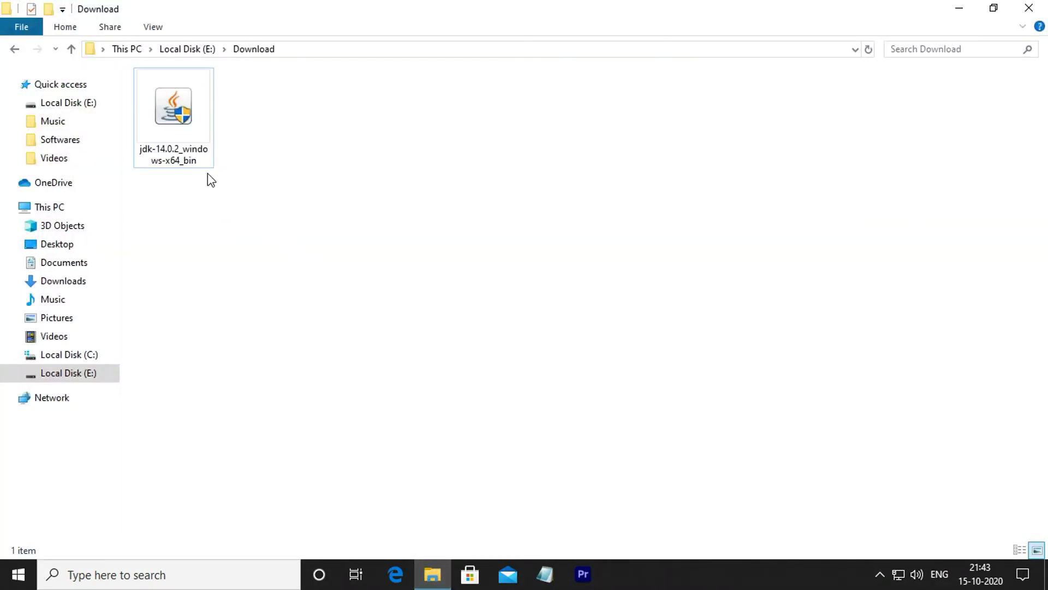
double_click(186, 146)
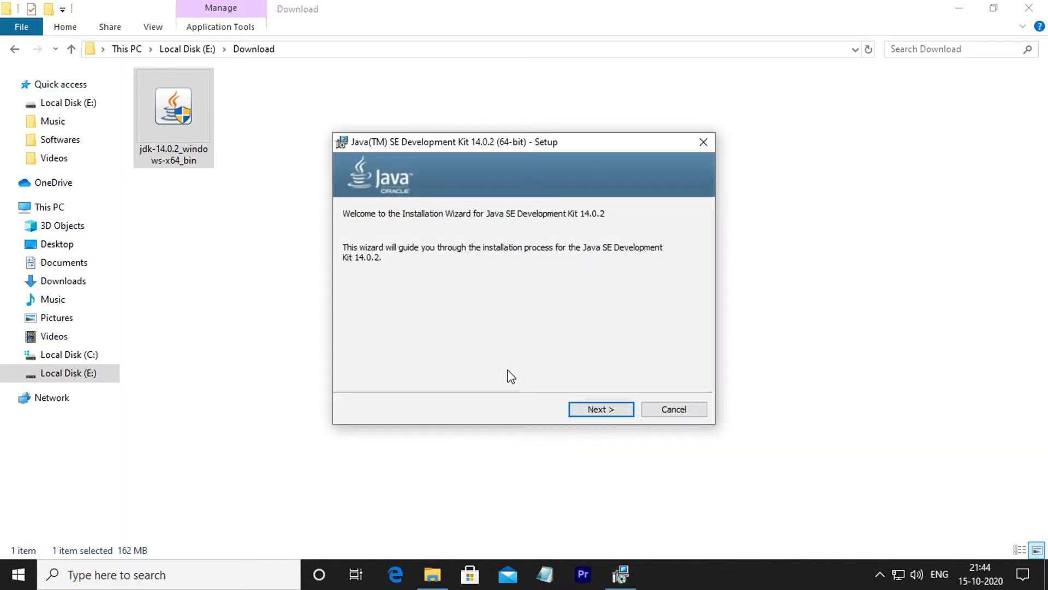
click(628, 417)
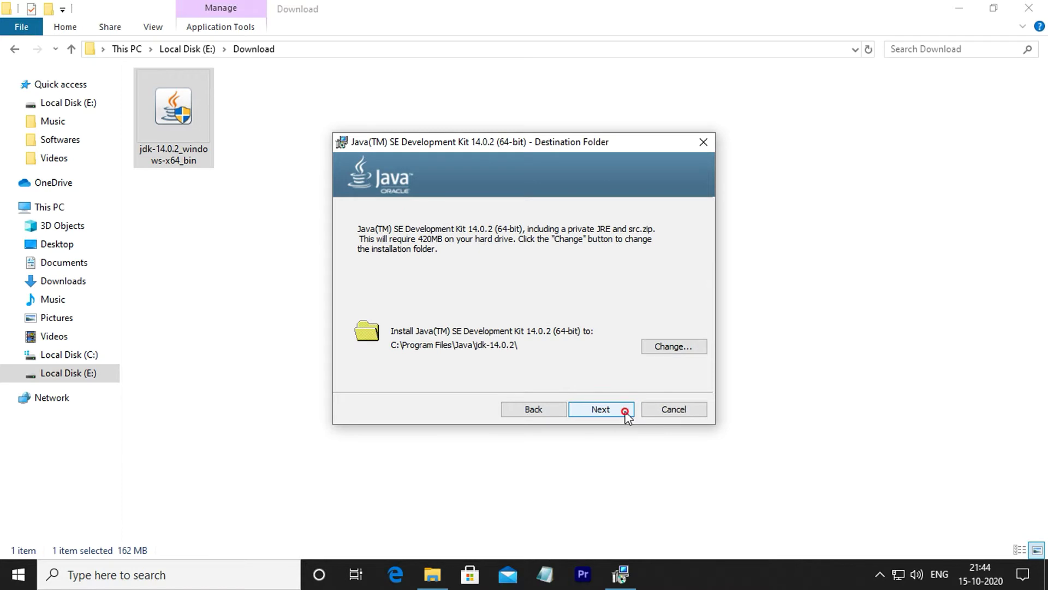
click(625, 411)
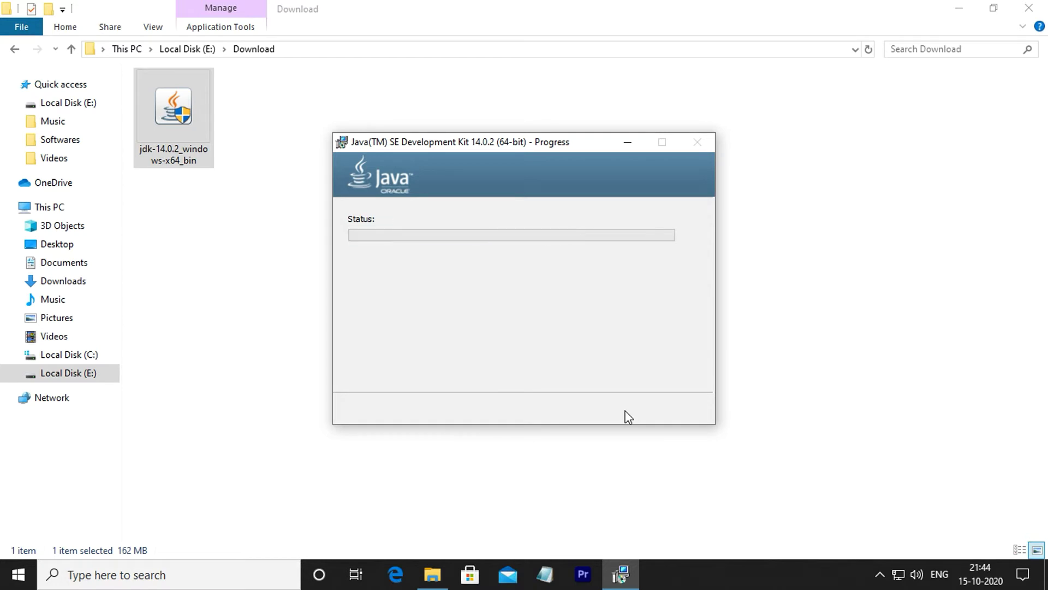
click(614, 406)
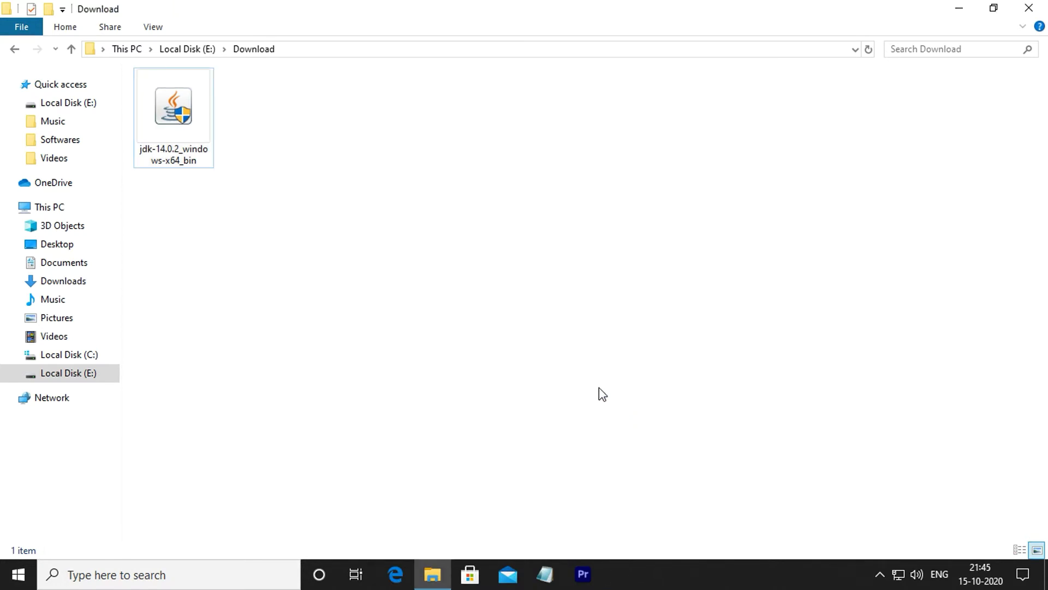
click(1047, 5)
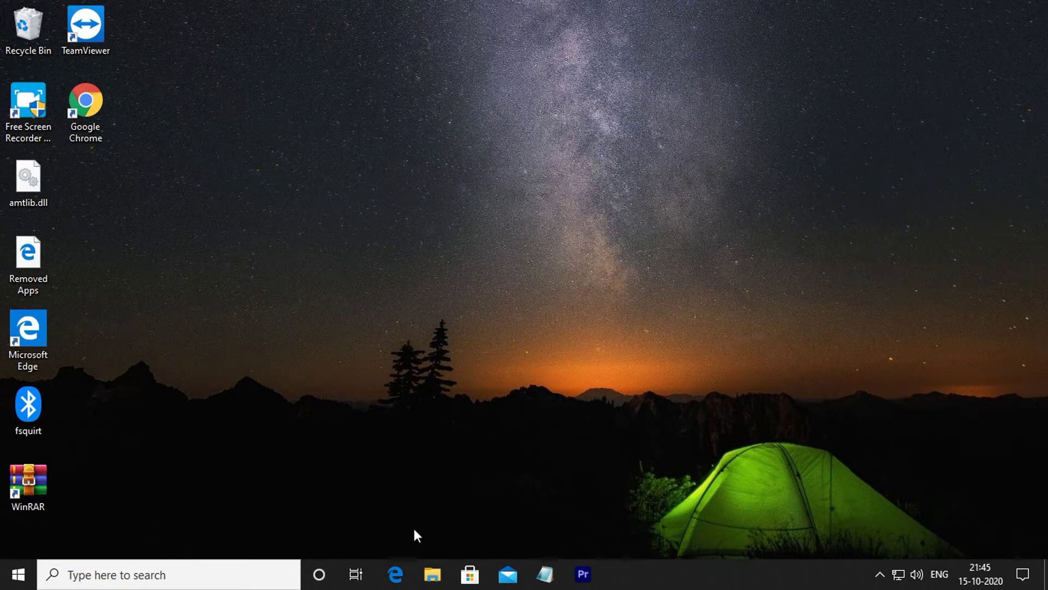
Open the user Path environment variable for editing through the advanced system settings of This PC.
click(425, 570)
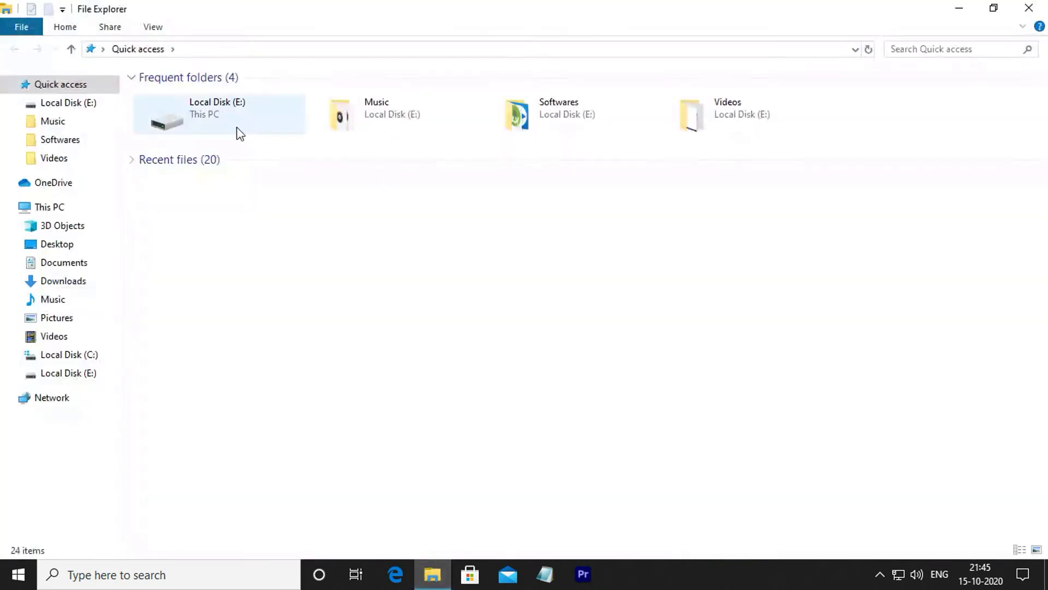
click(62, 208)
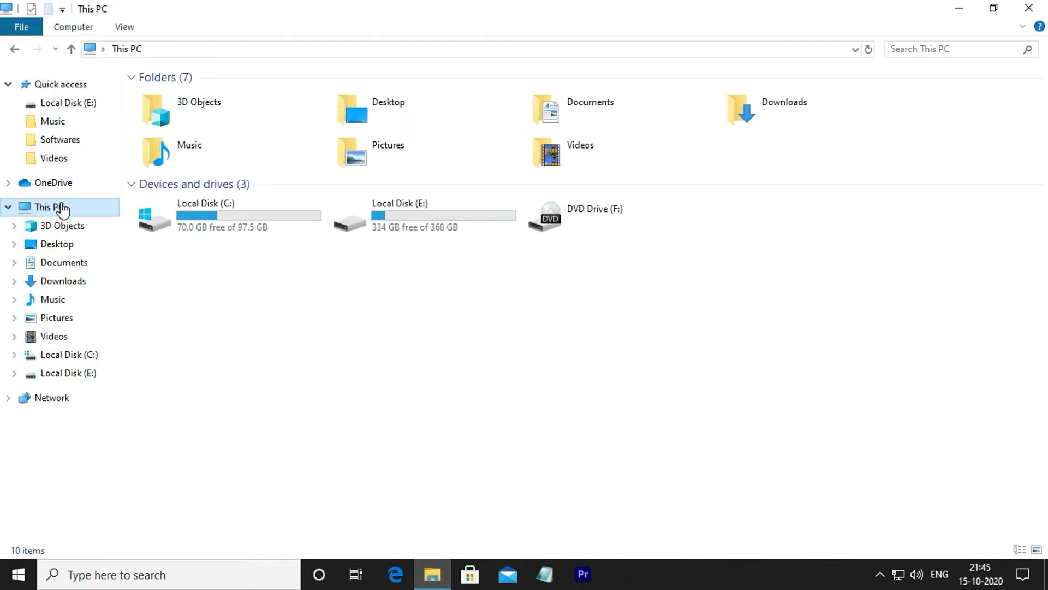
right_click(532, 359)
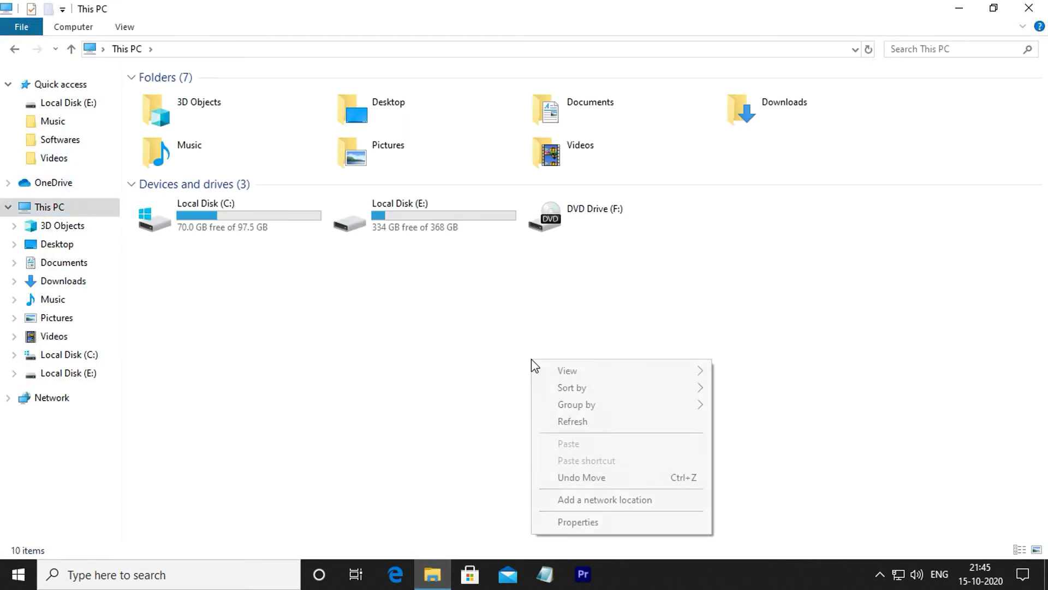
click(583, 521)
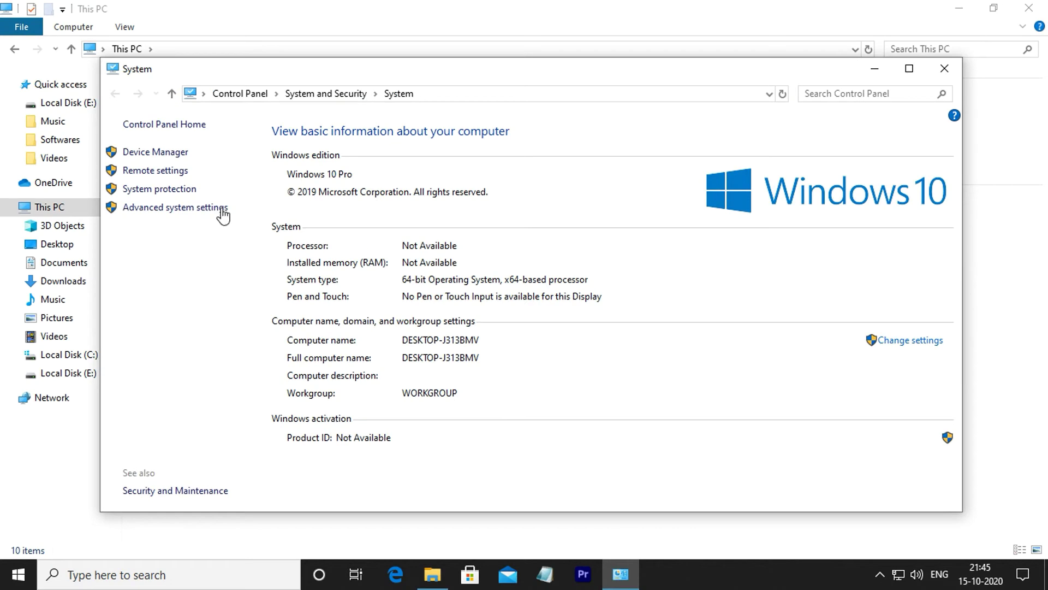
click(189, 219)
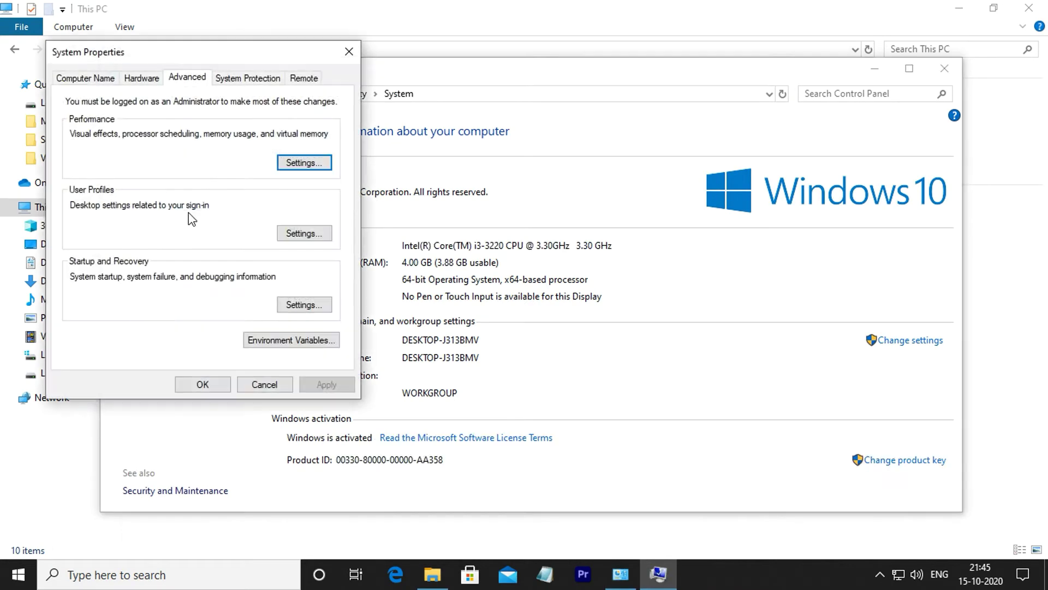
click(315, 347)
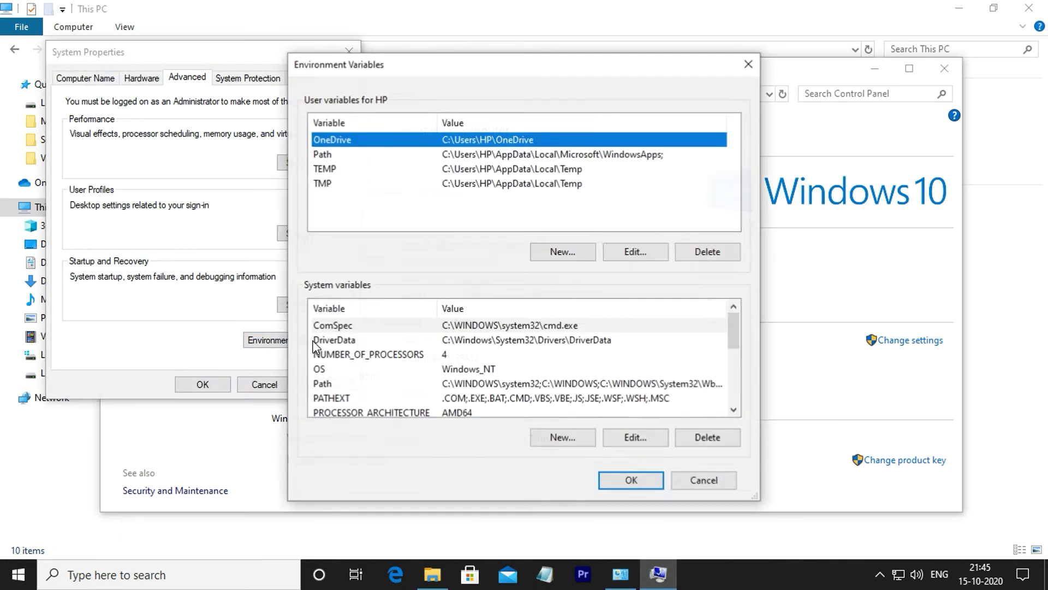
click(535, 159)
double_click(535, 158)
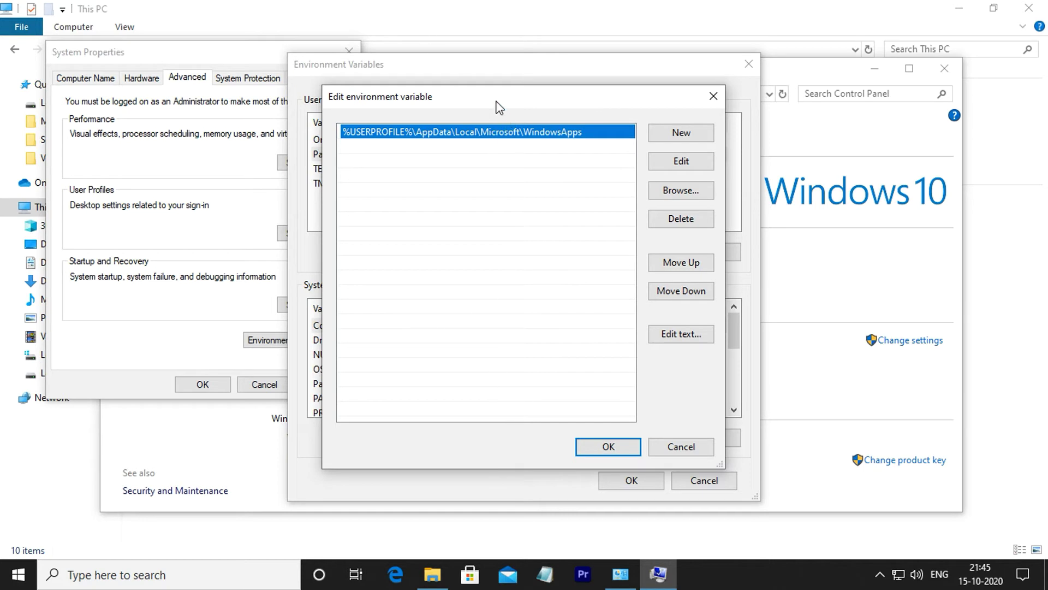
Copy the full path of the JDK's bin folder, C:\Program Files\Java\jdk-14.0.2\bin, from File Explorer.
click(439, 576)
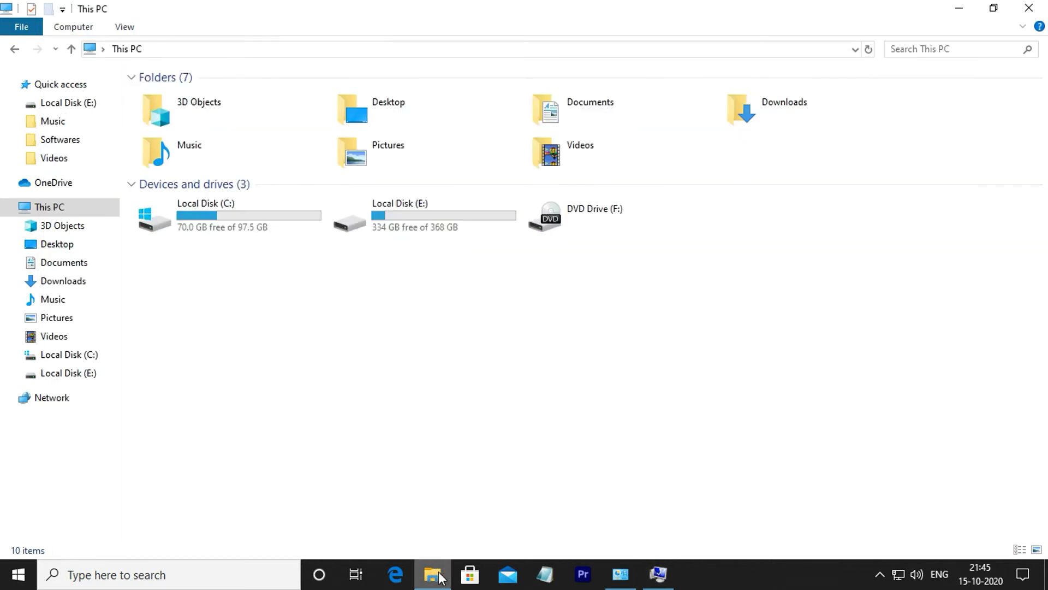
click(236, 214)
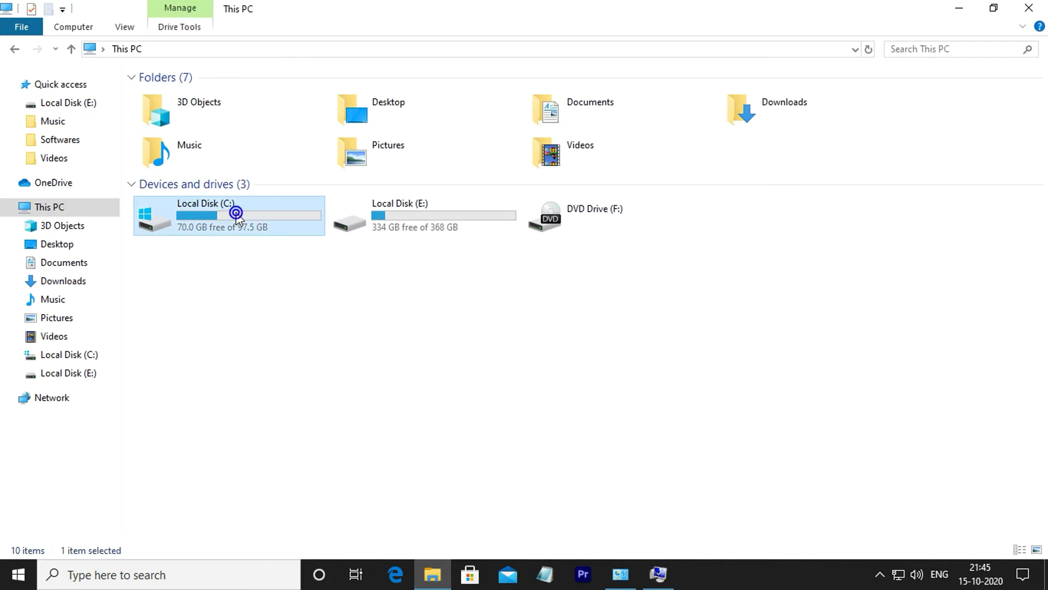
double_click(236, 213)
double_click(199, 157)
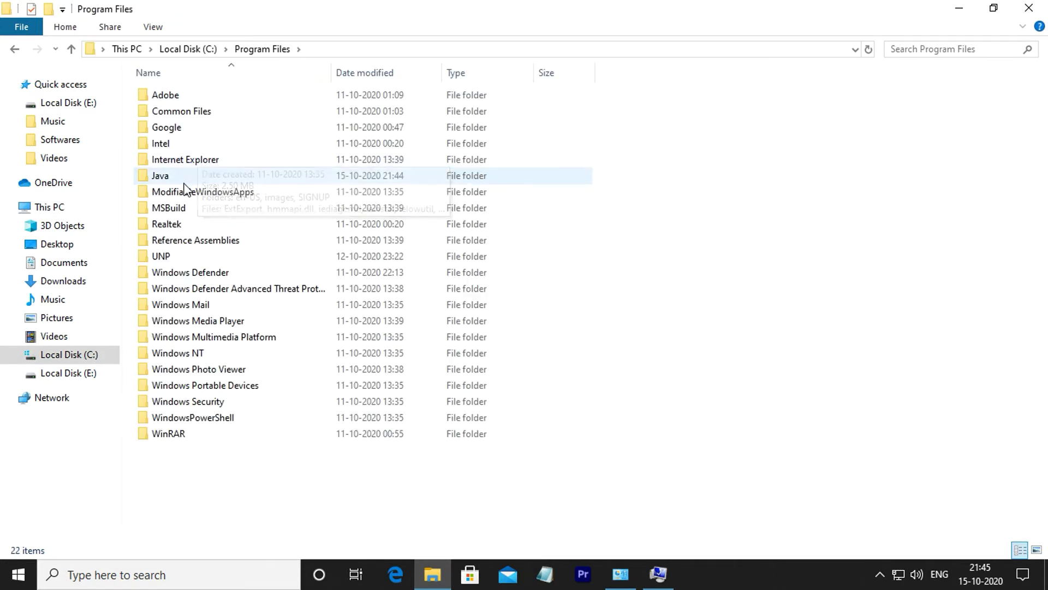
double_click(160, 176)
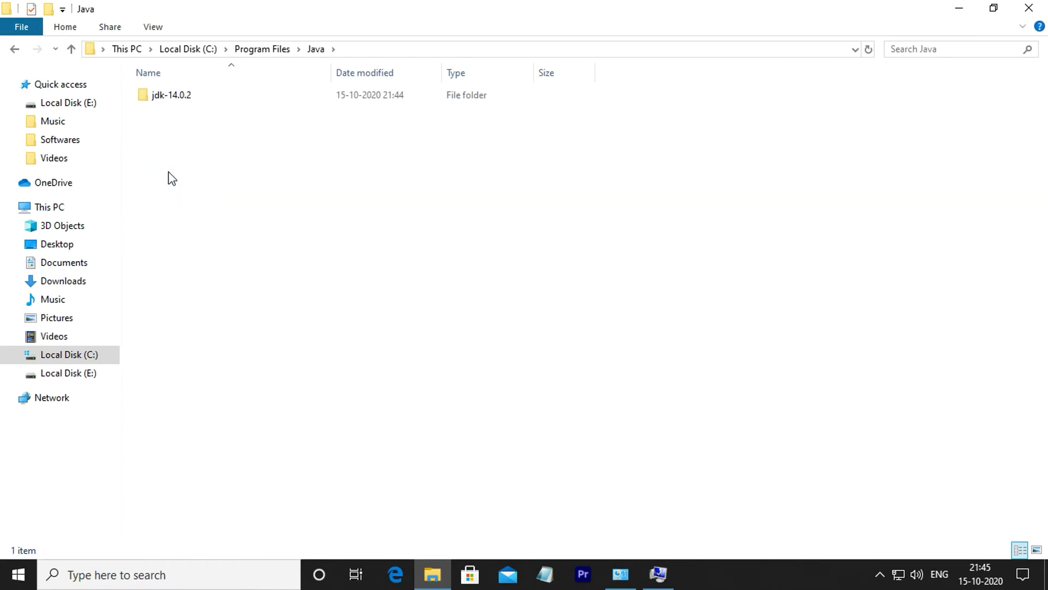
double_click(185, 102)
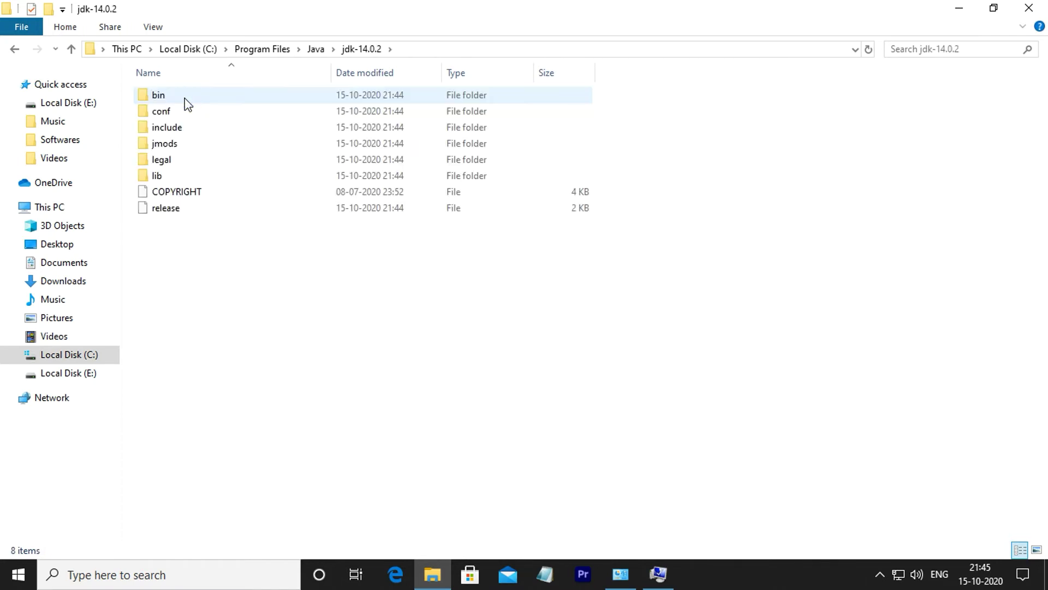
double_click(158, 95)
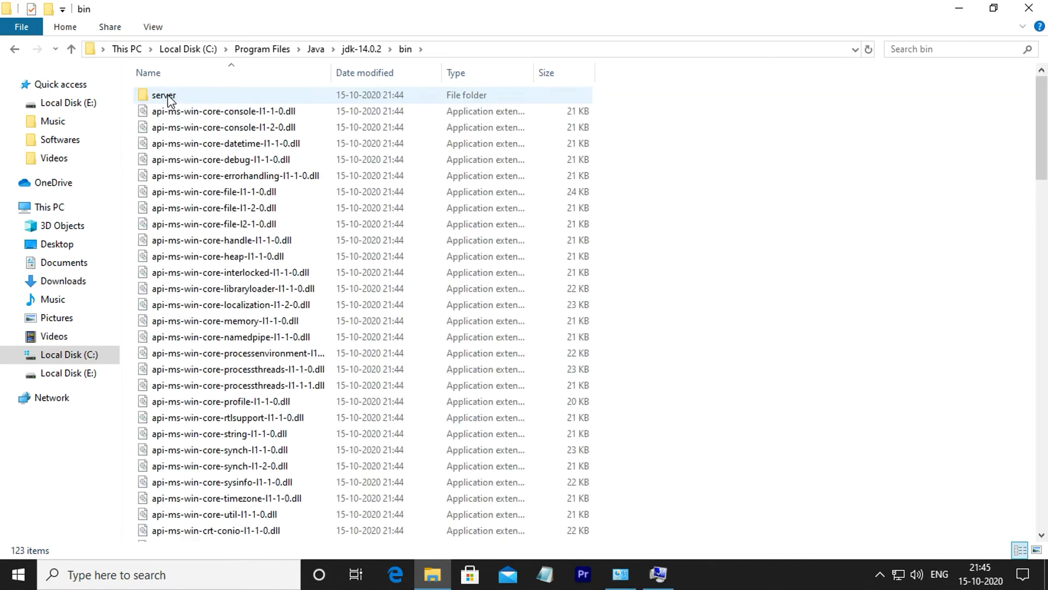
click(458, 51)
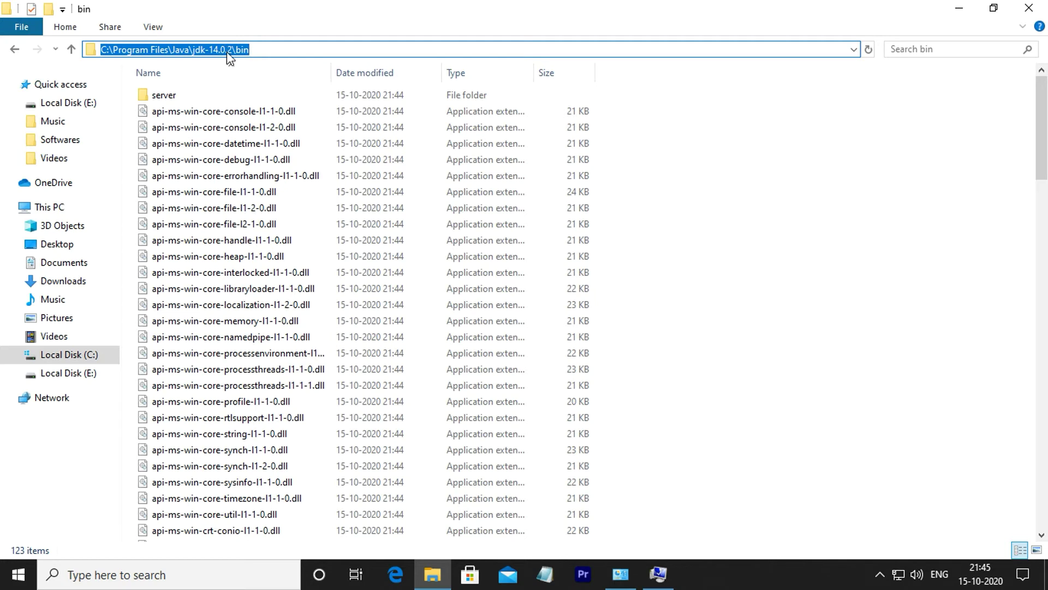
right_click(227, 51)
click(280, 103)
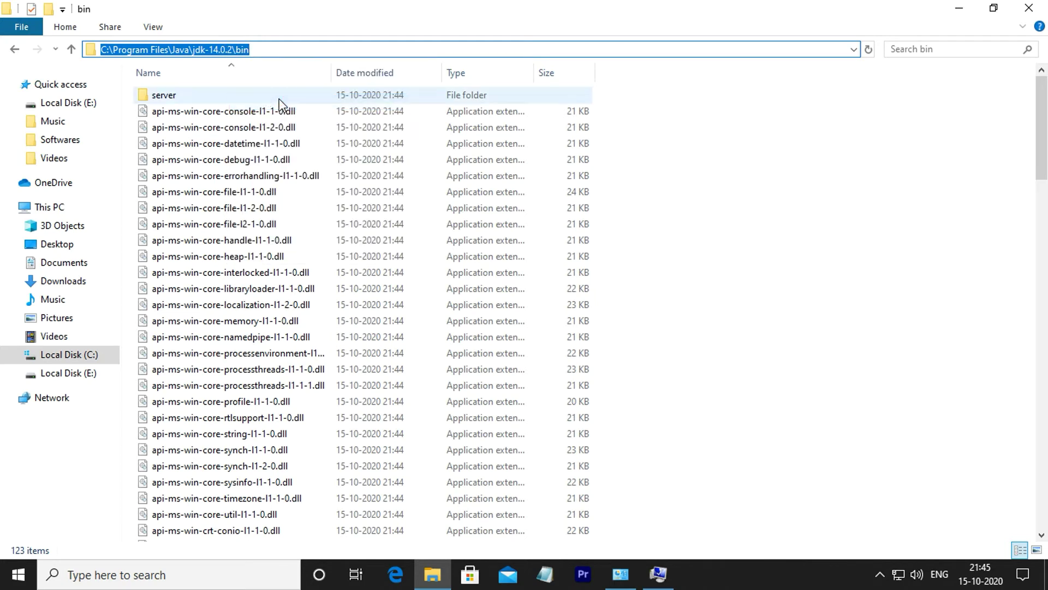
Add C:\Program Files\Java\jdk-14.0.2\bin as a new entry in the user Path variable and confirm the edit.
click(658, 573)
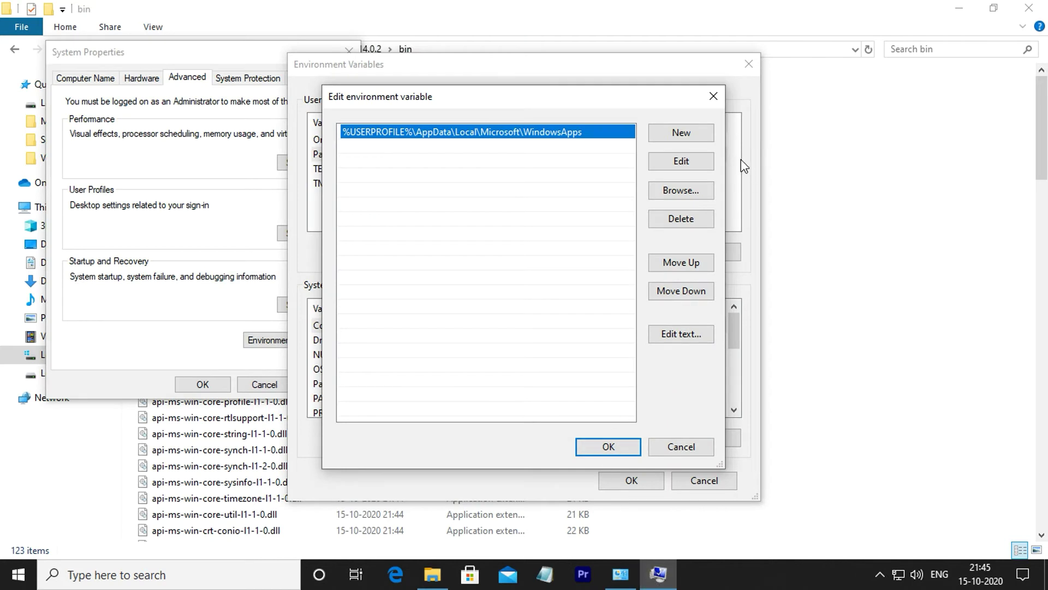
click(682, 134)
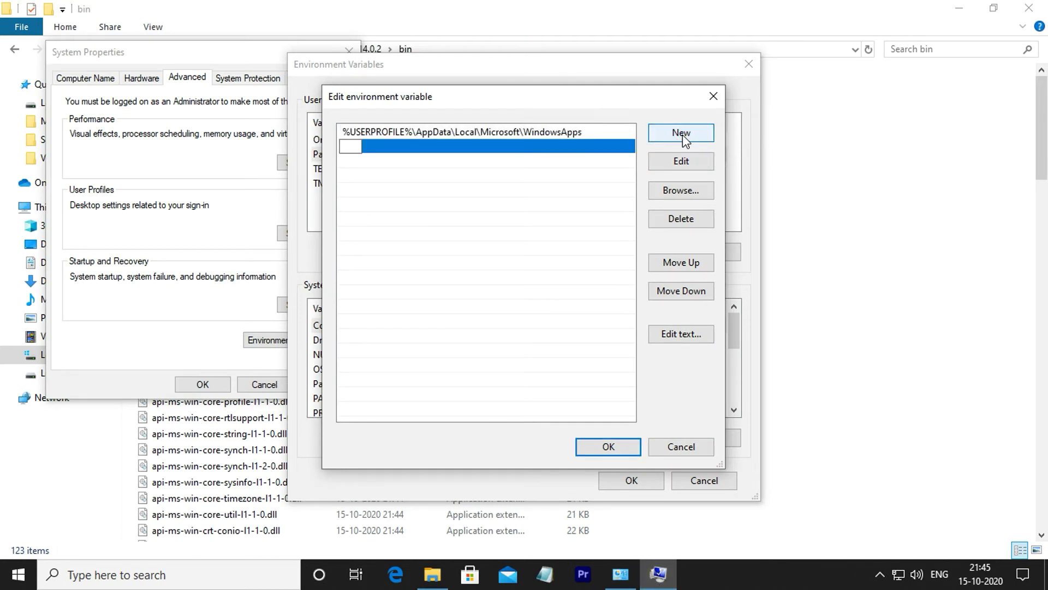
right_click(348, 148)
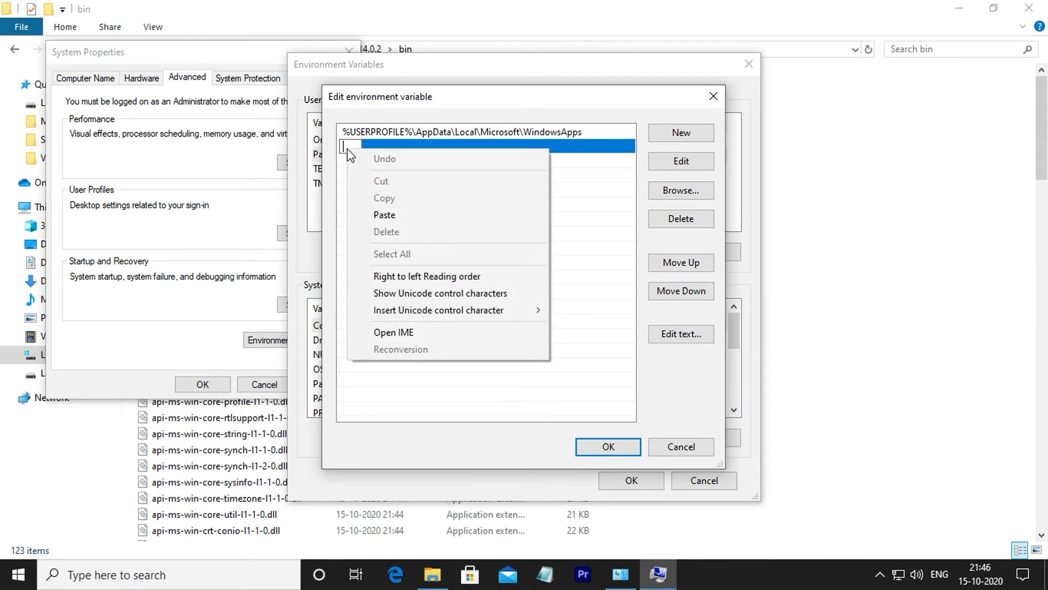
click(399, 218)
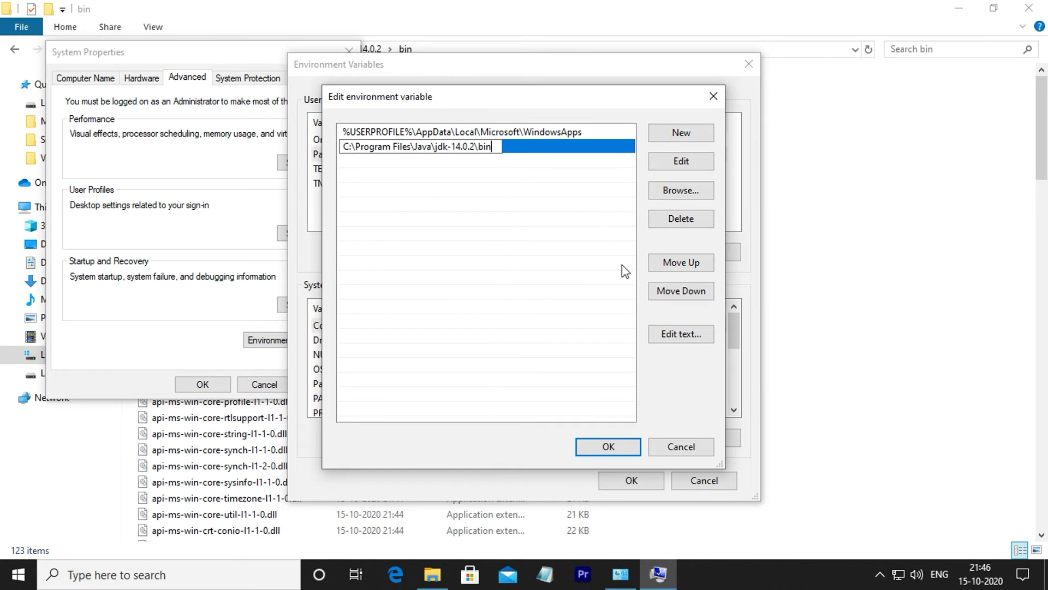
click(625, 443)
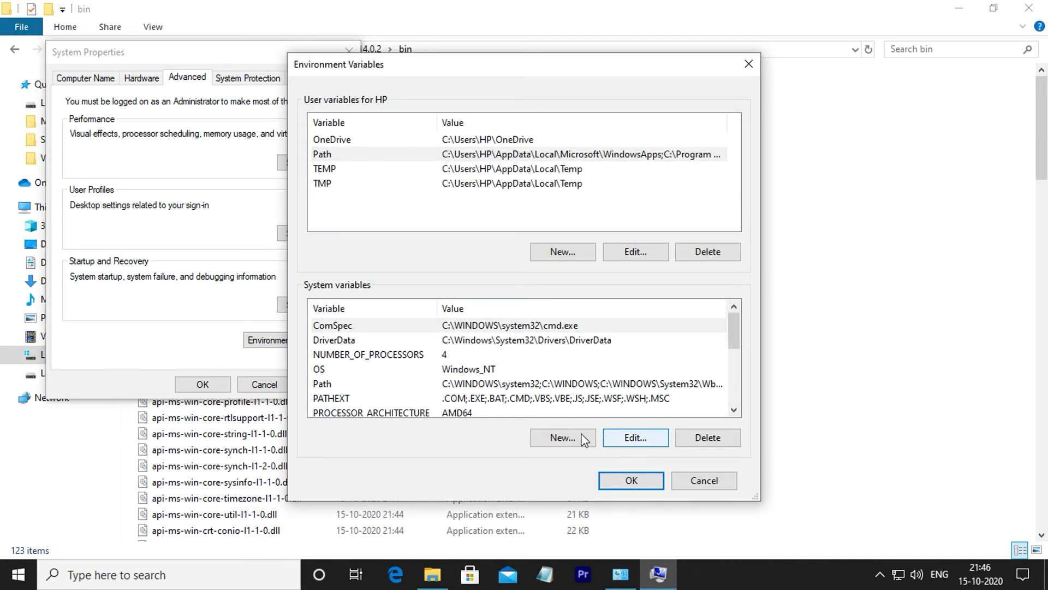
Start a new system variable named JAVA_HOME and copy the path of the jdk-14.0.2 folder from File Explorer.
click(568, 439)
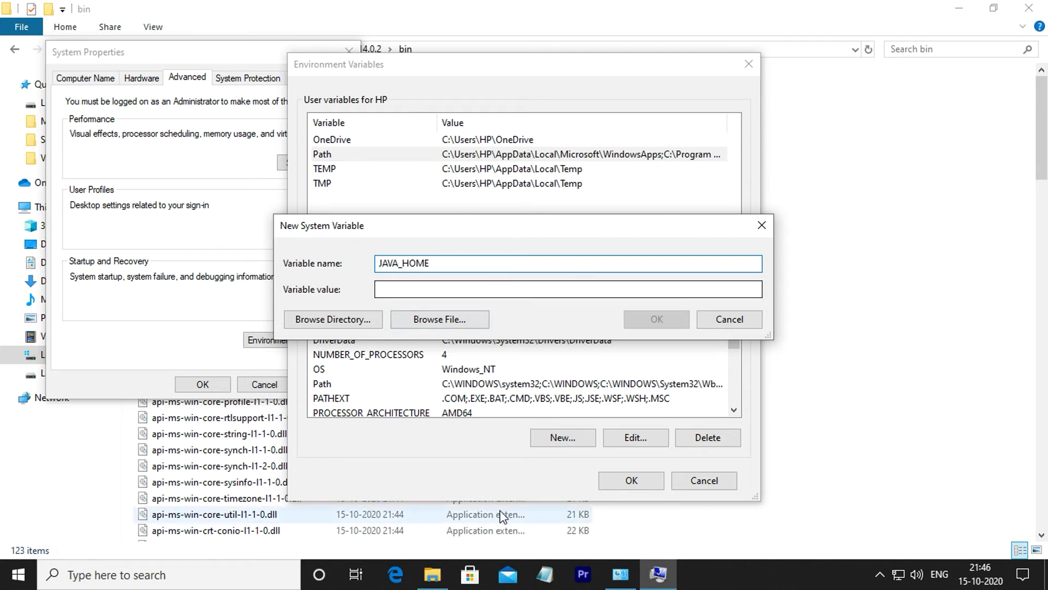
click(433, 575)
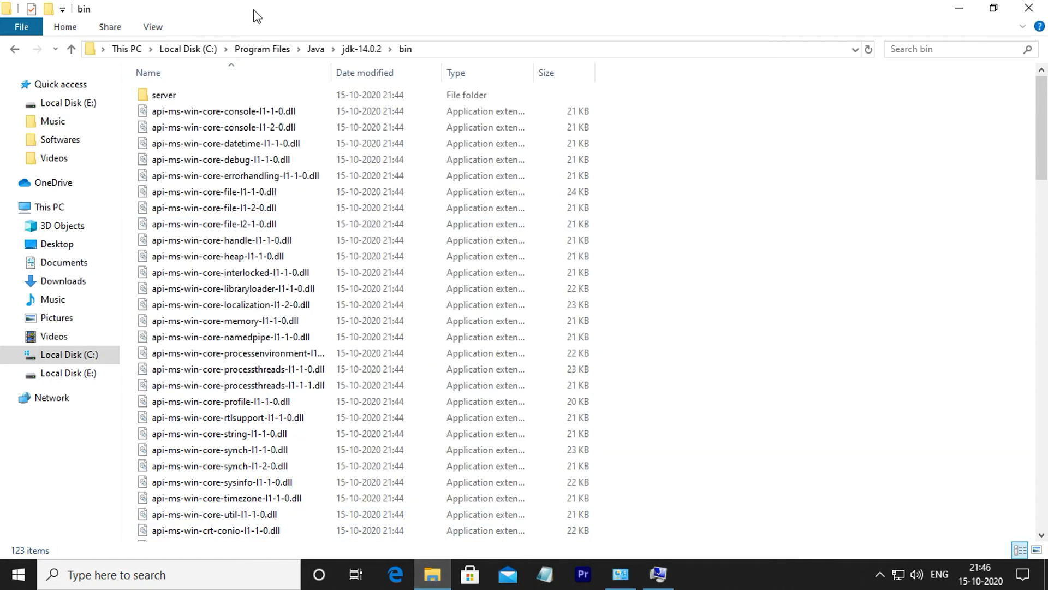
click(15, 50)
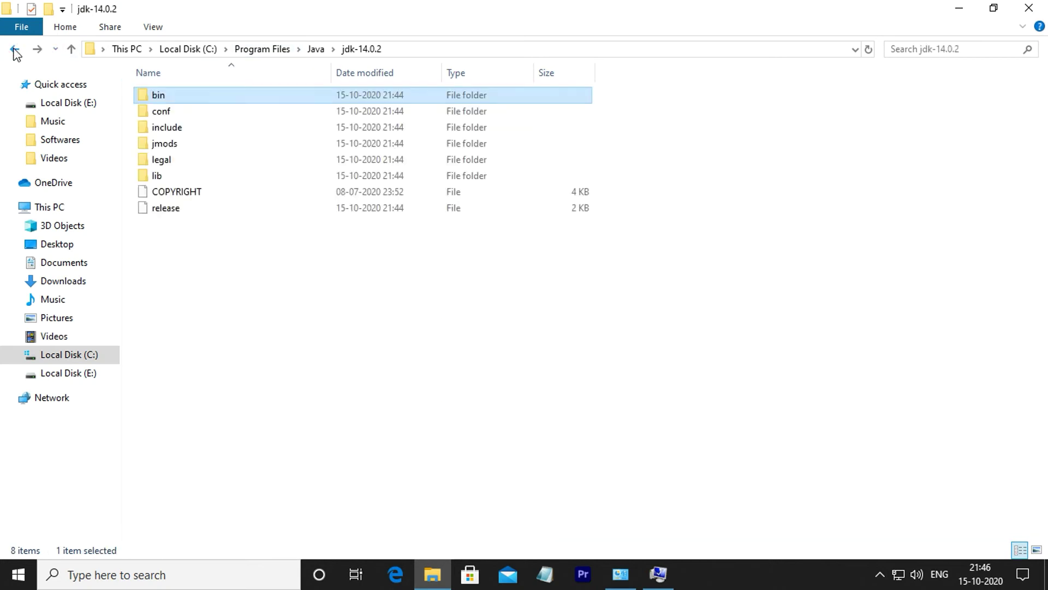
click(448, 52)
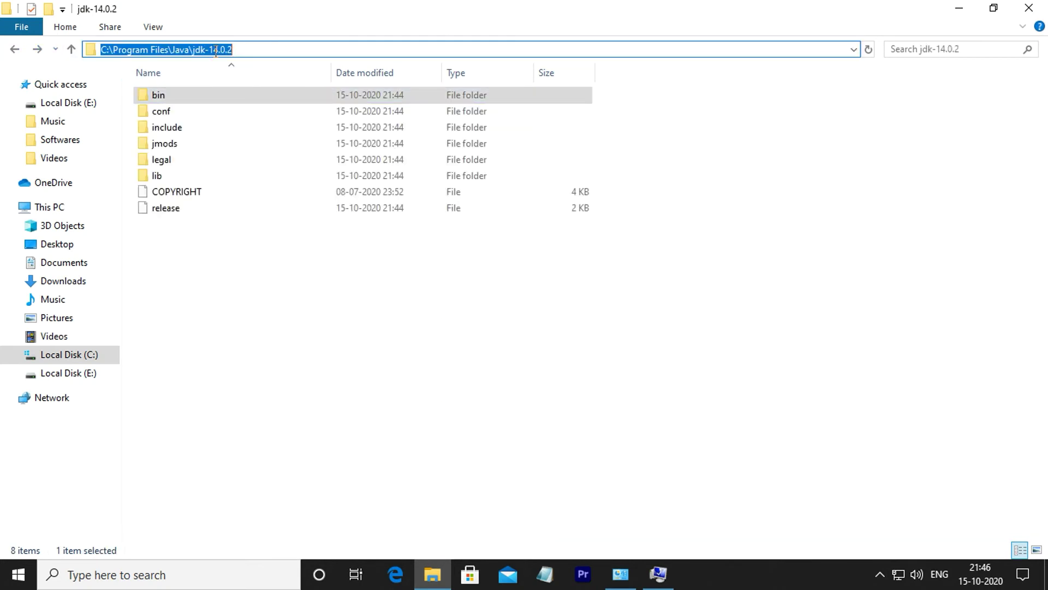
right_click(216, 51)
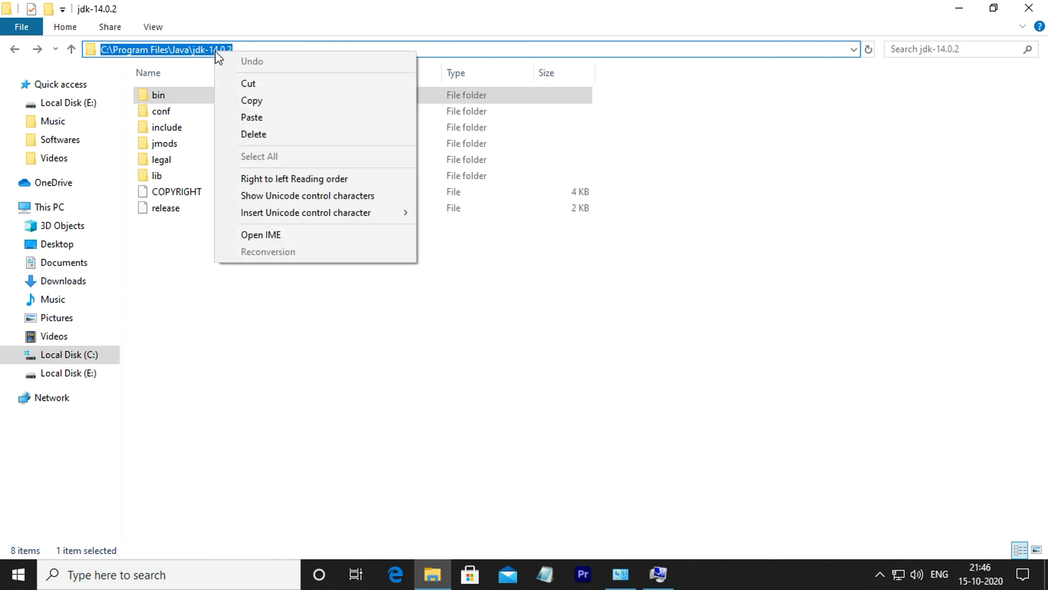
click(246, 101)
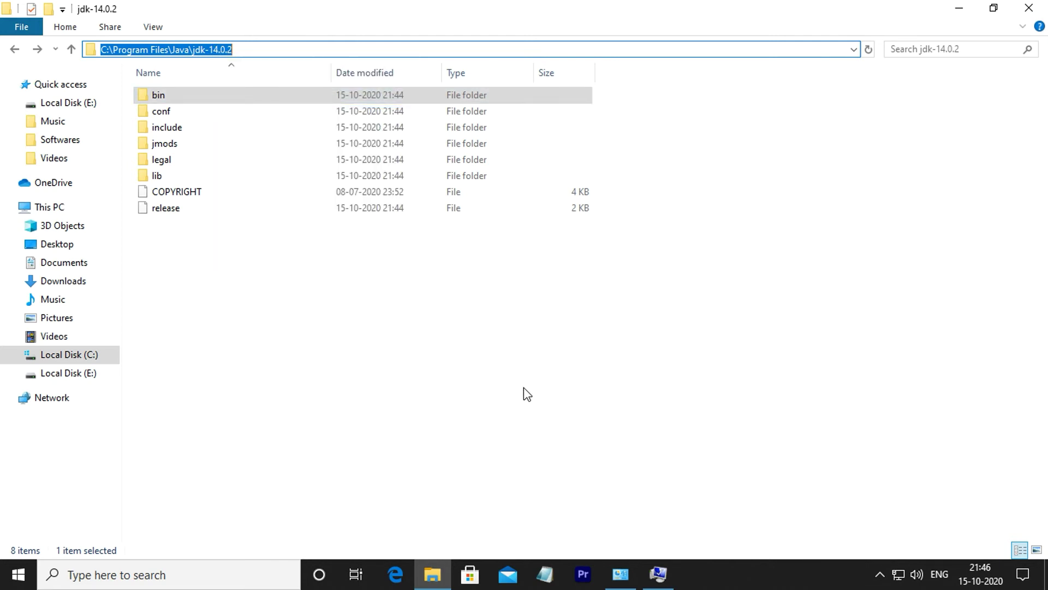
Set the new system variable's value to C:\Program Files\Java\jdk-14.0.2 and save it.
click(658, 574)
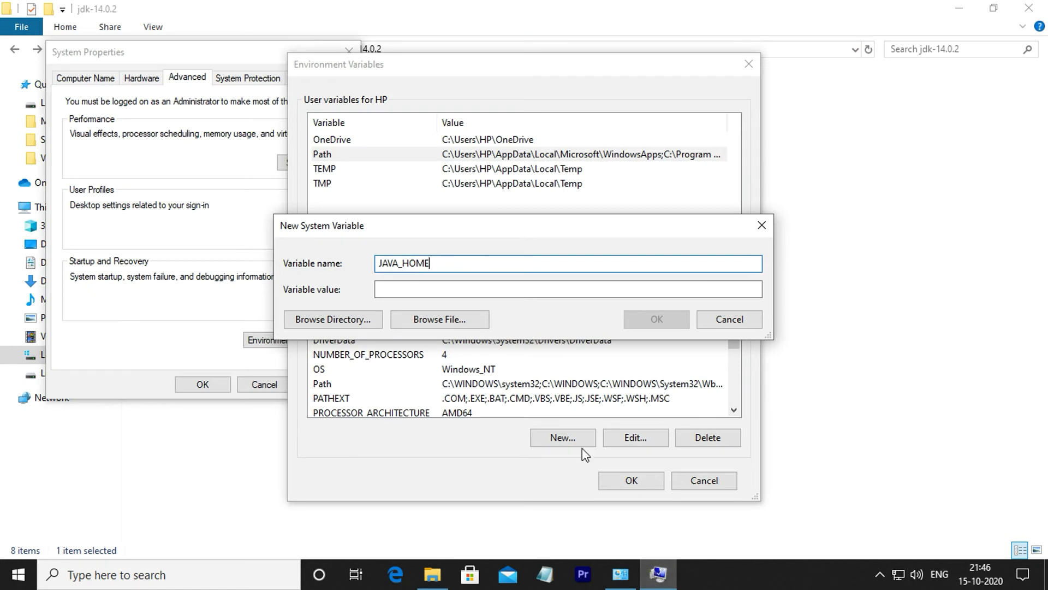
click(454, 290)
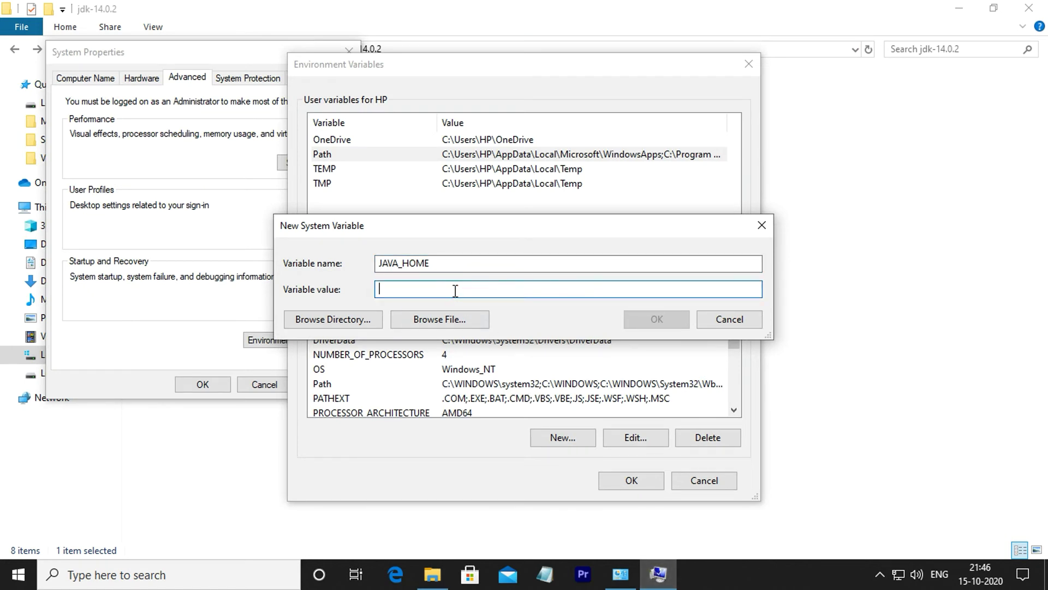
right_click(454, 290)
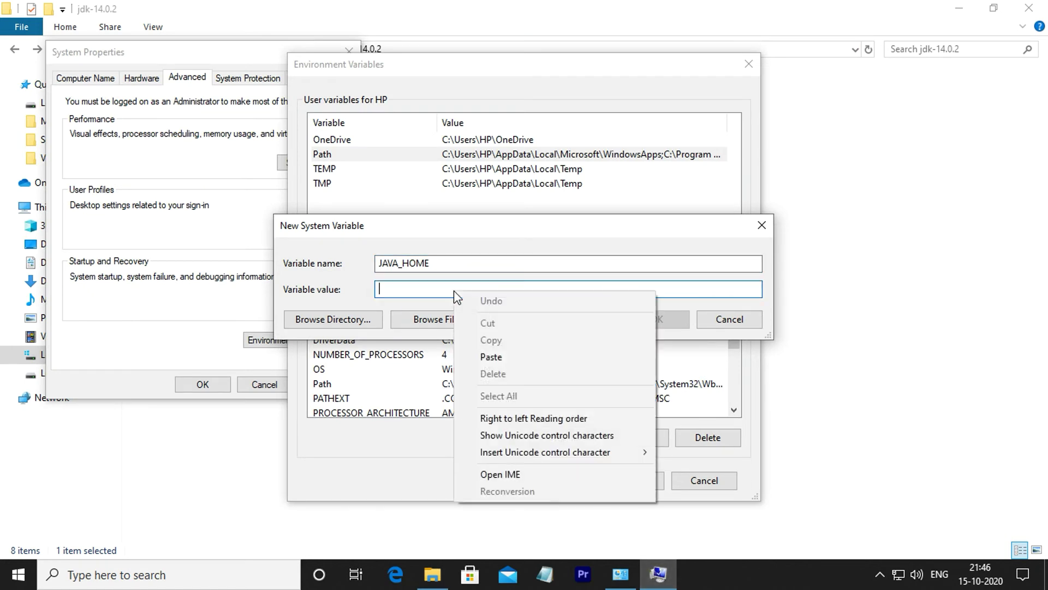
click(496, 361)
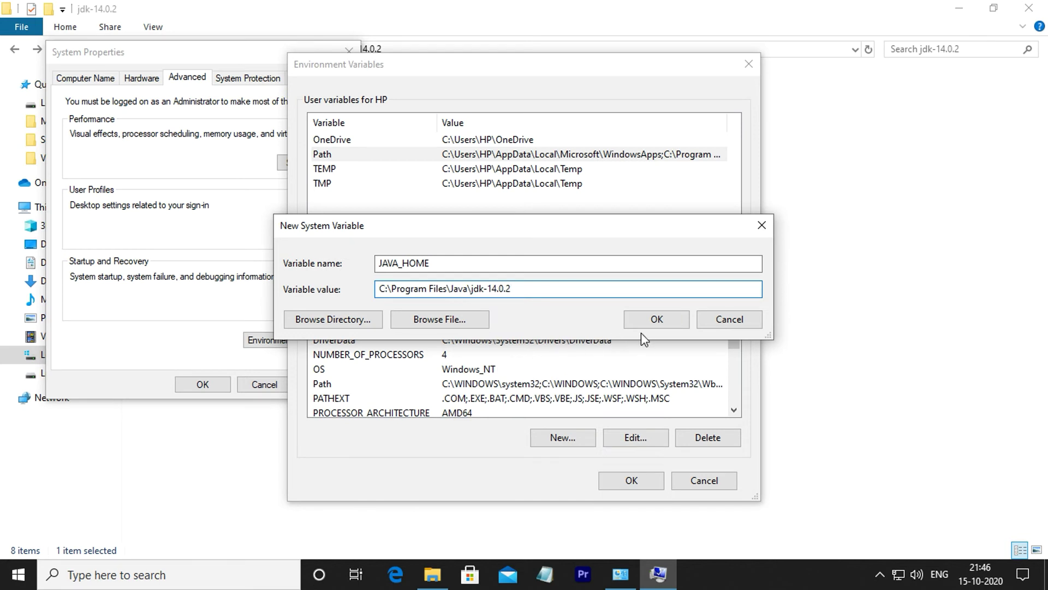
click(657, 322)
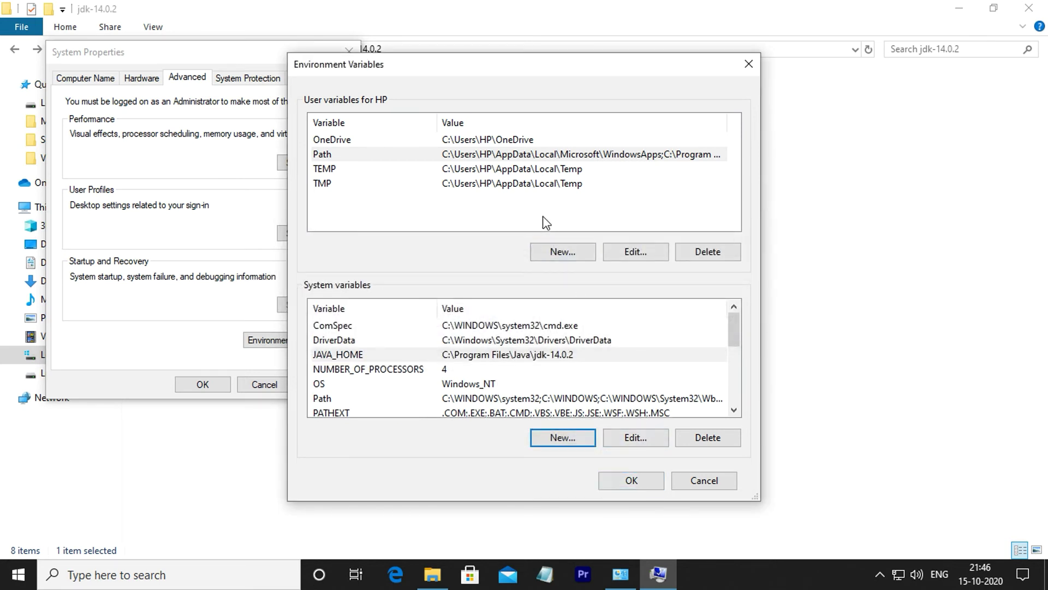
Save the environment variables after reviewing the user Path entries, and close the open settings and File Explorer windows.
double_click(495, 159)
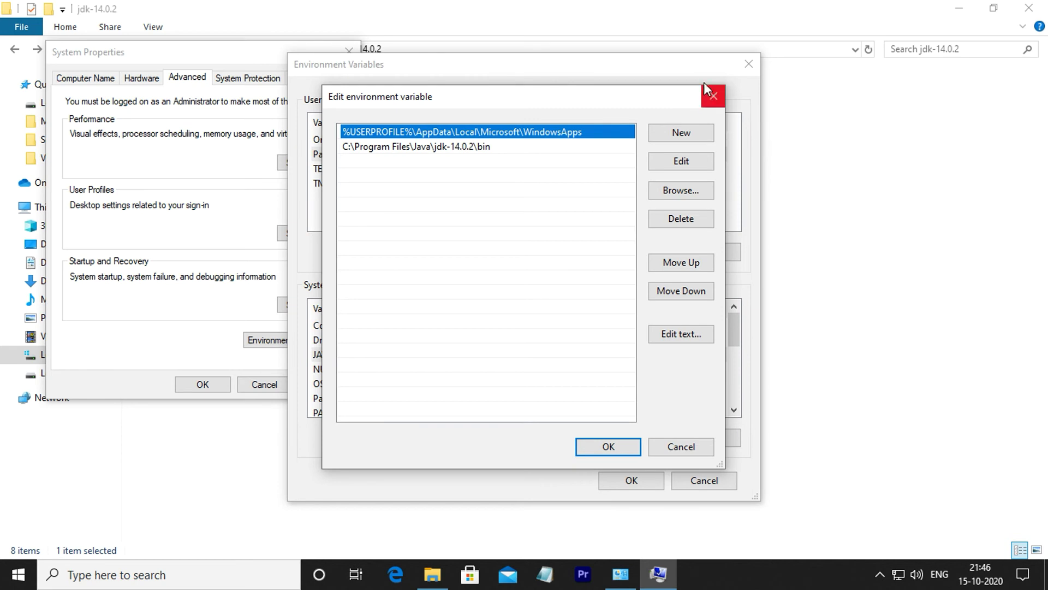
click(713, 94)
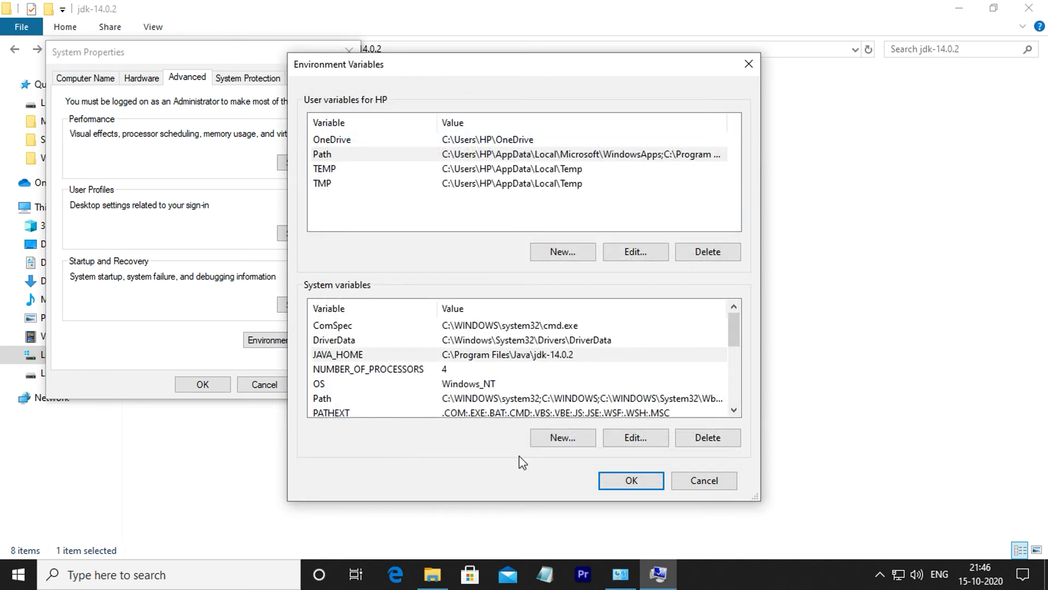
click(629, 482)
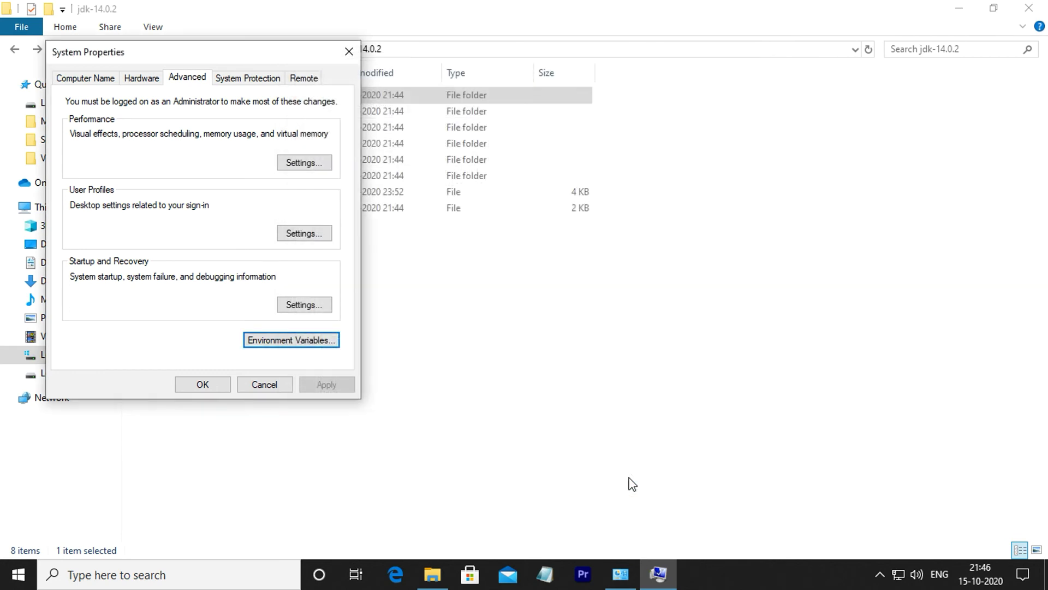
click(350, 48)
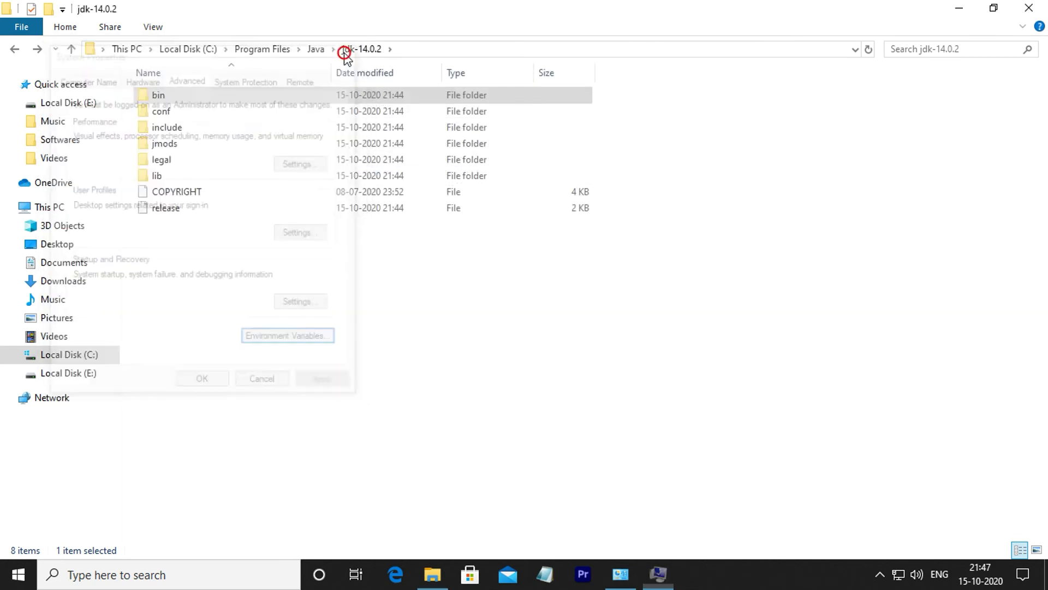
click(1029, 8)
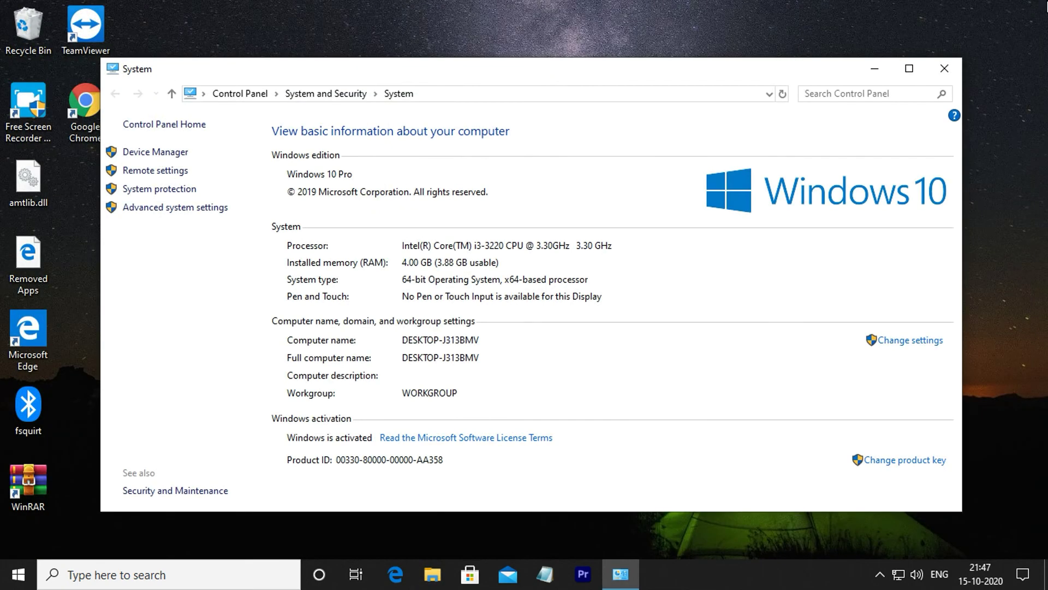
click(944, 68)
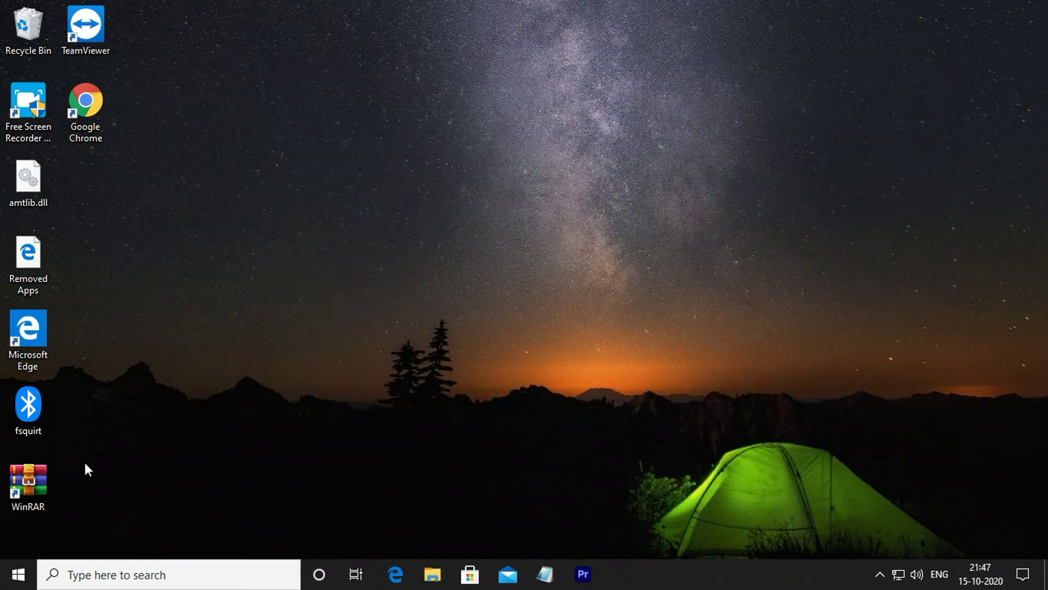
Open Command Prompt and run javac to check that the Java compiler is available.
click(141, 574)
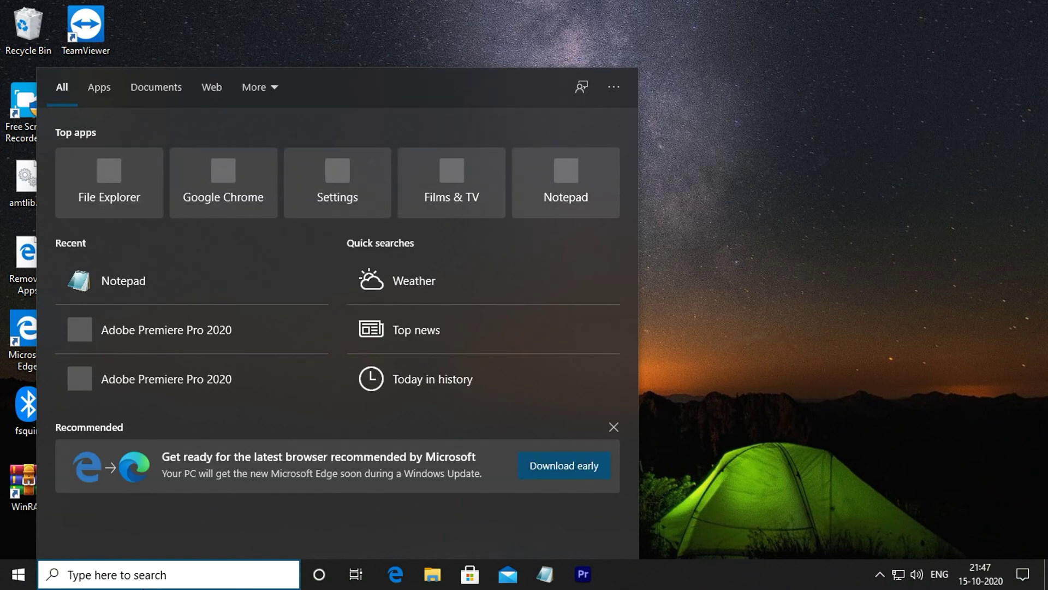
text(CMD)
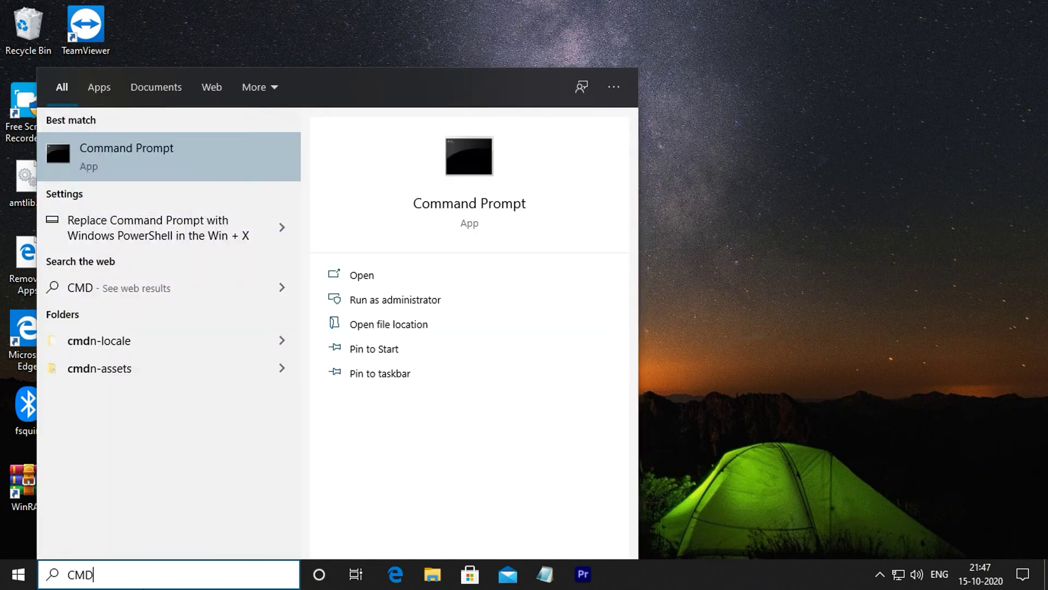
key(Return)
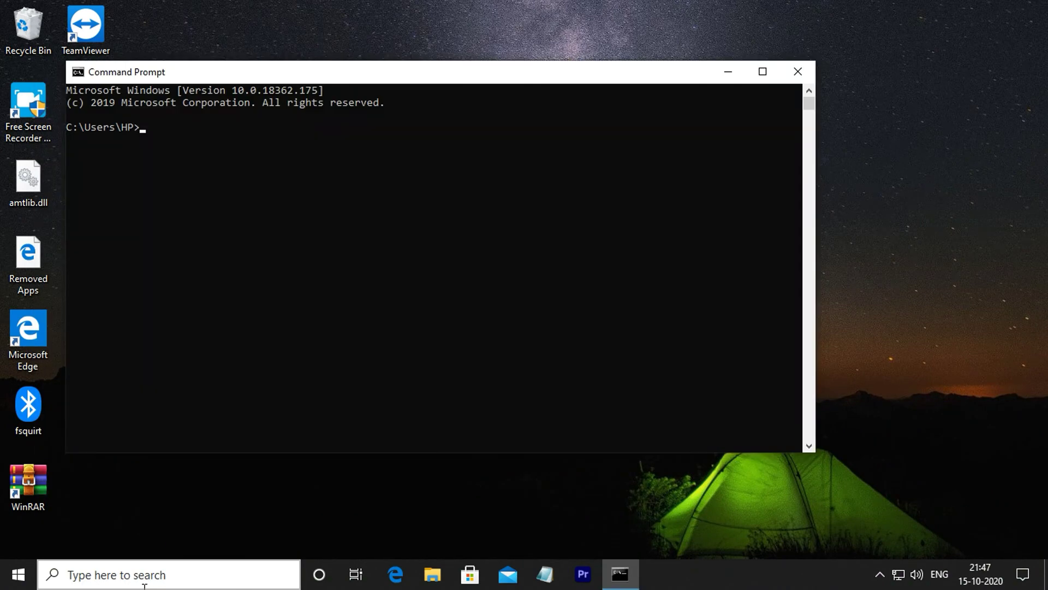
text(javac)
key(Return)
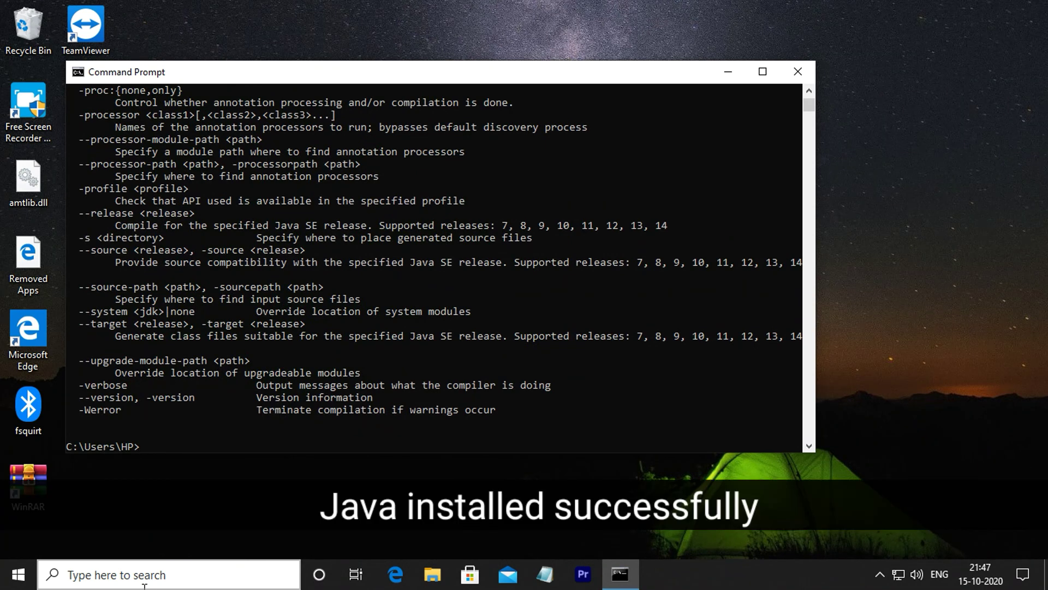
Check the installed Java version with java -version, and close Command Prompt after reviewing the javac output.
text(java -versi)
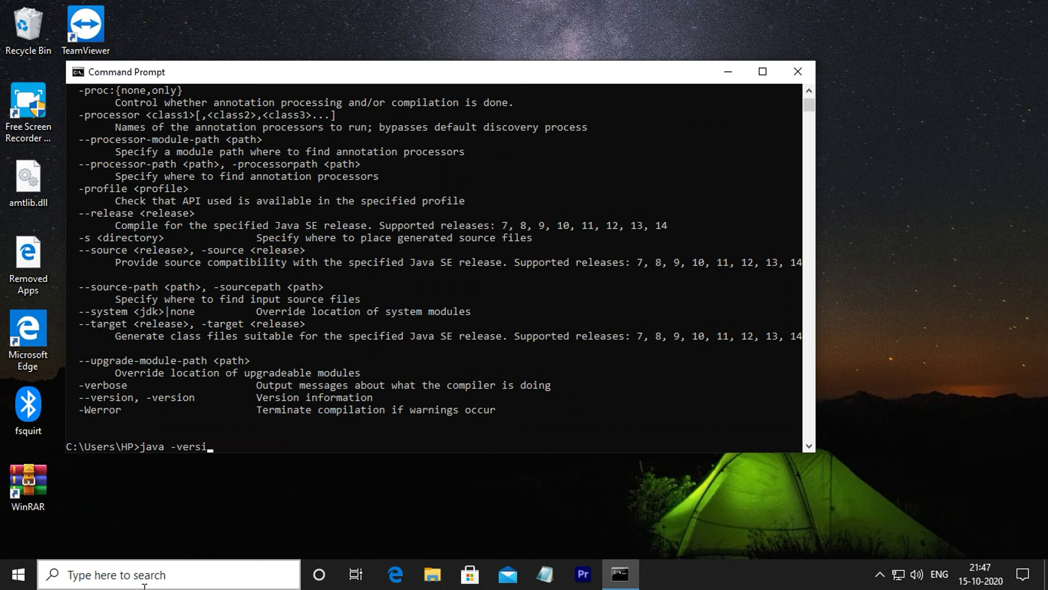
text(on)
key(Return)
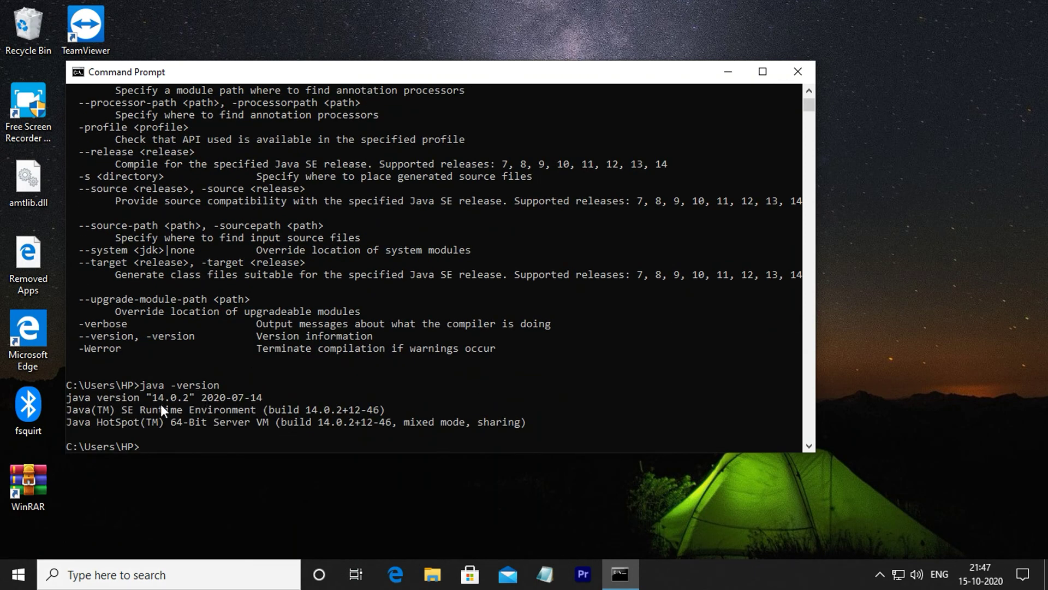
scroll(221, 402, up, 11)
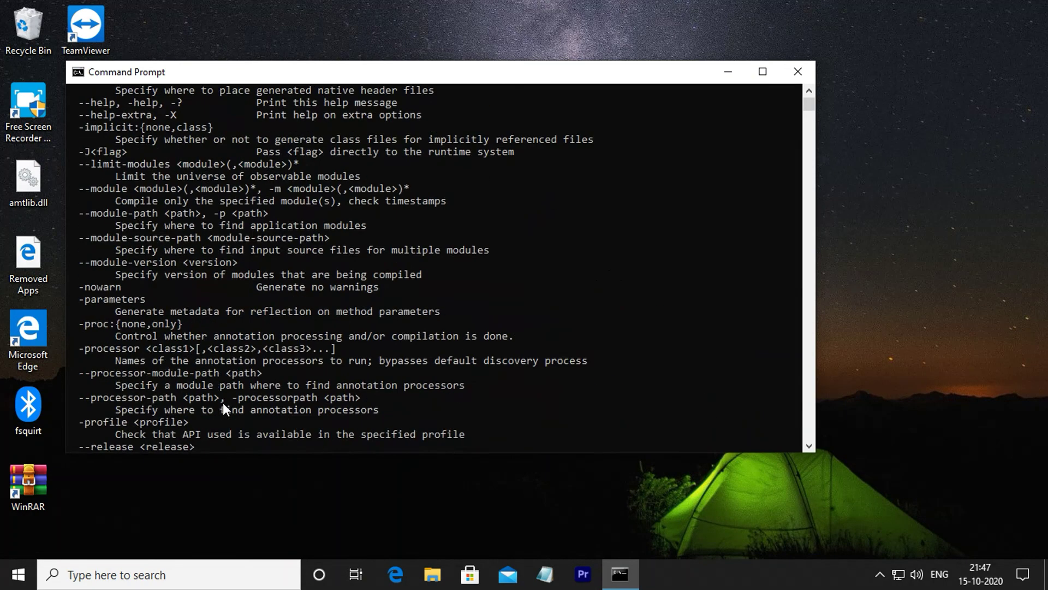
scroll(222, 404, up, 6)
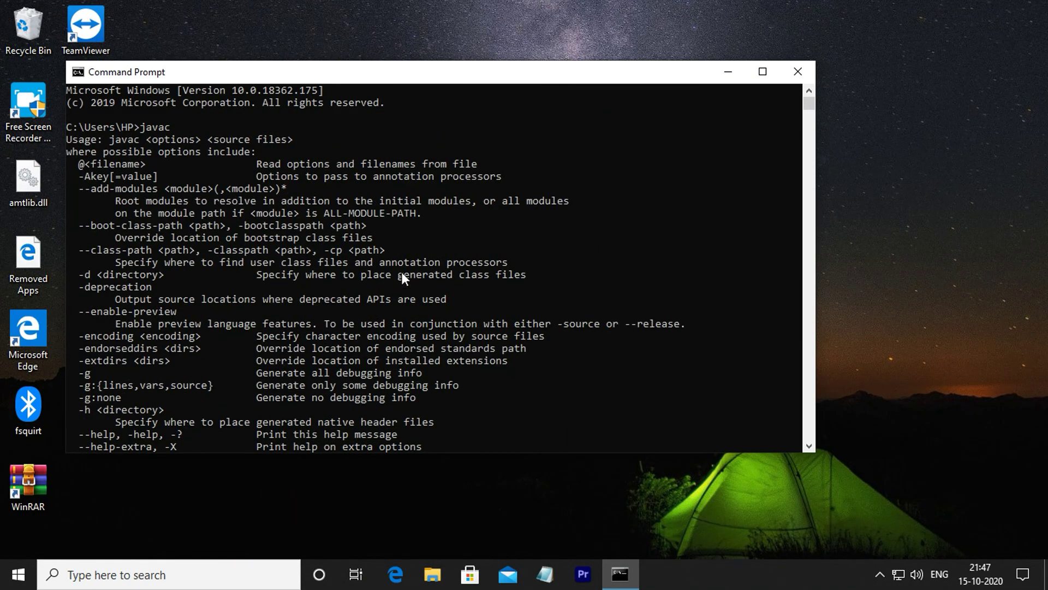
click(807, 66)
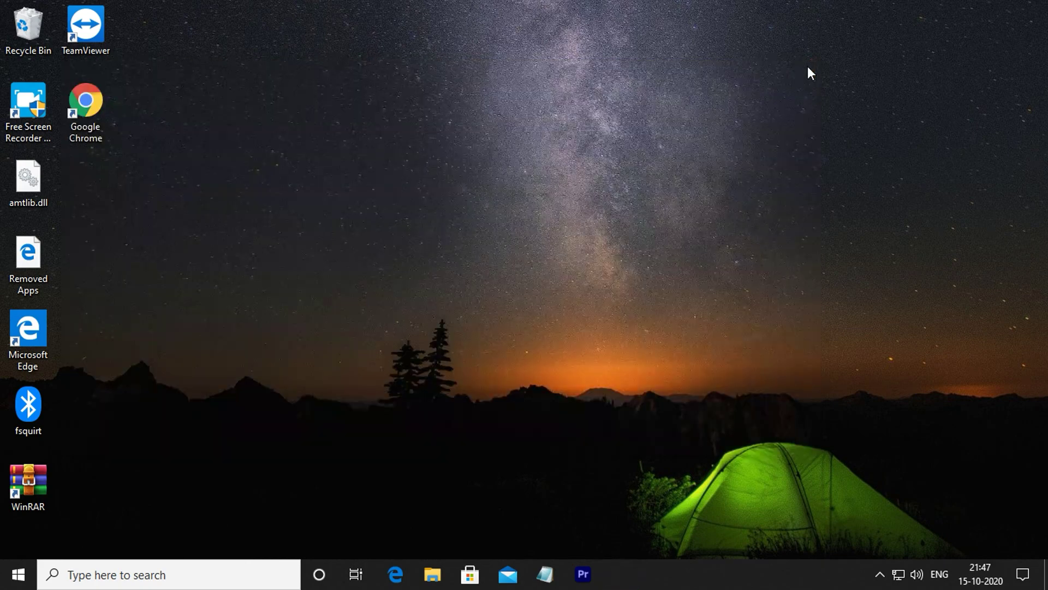